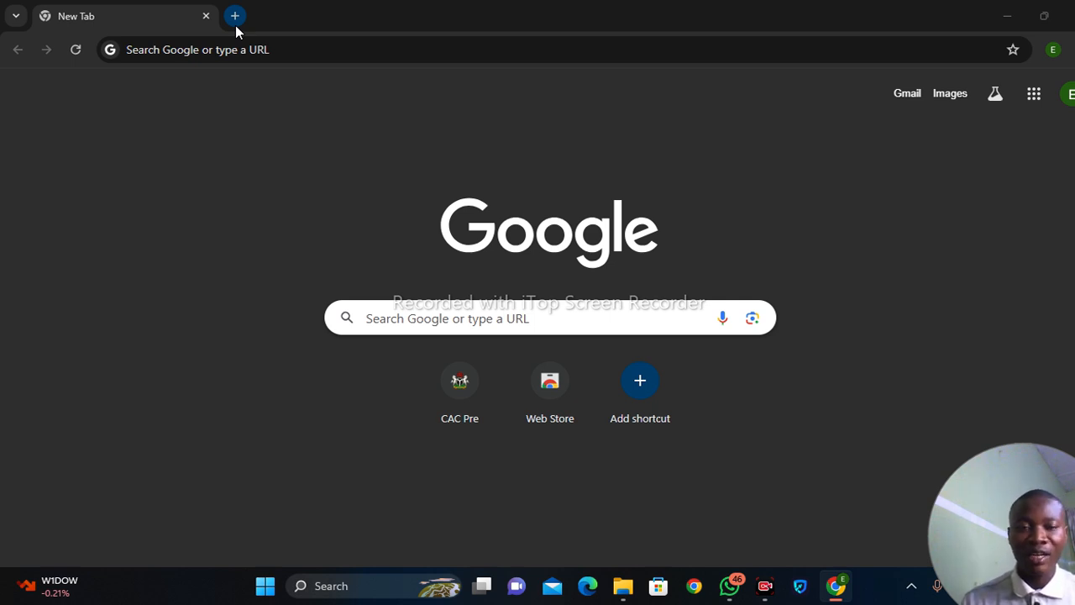
Load pre.cac.gov.ng in a new Chrome tab to reach the CAC Pre-Incorporation home page.
left_click(236, 27)
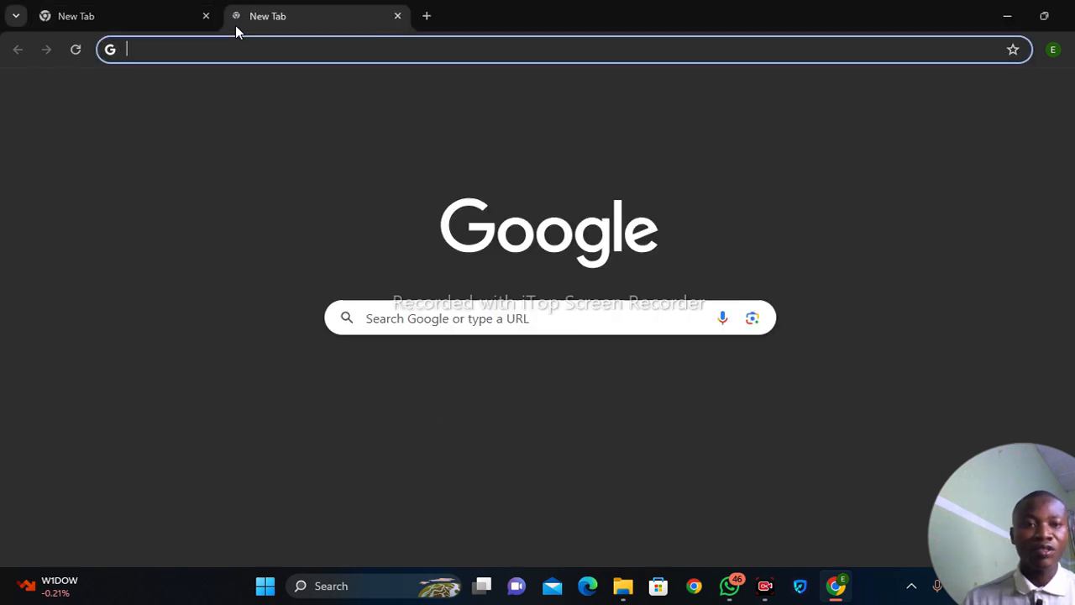
type("pre")
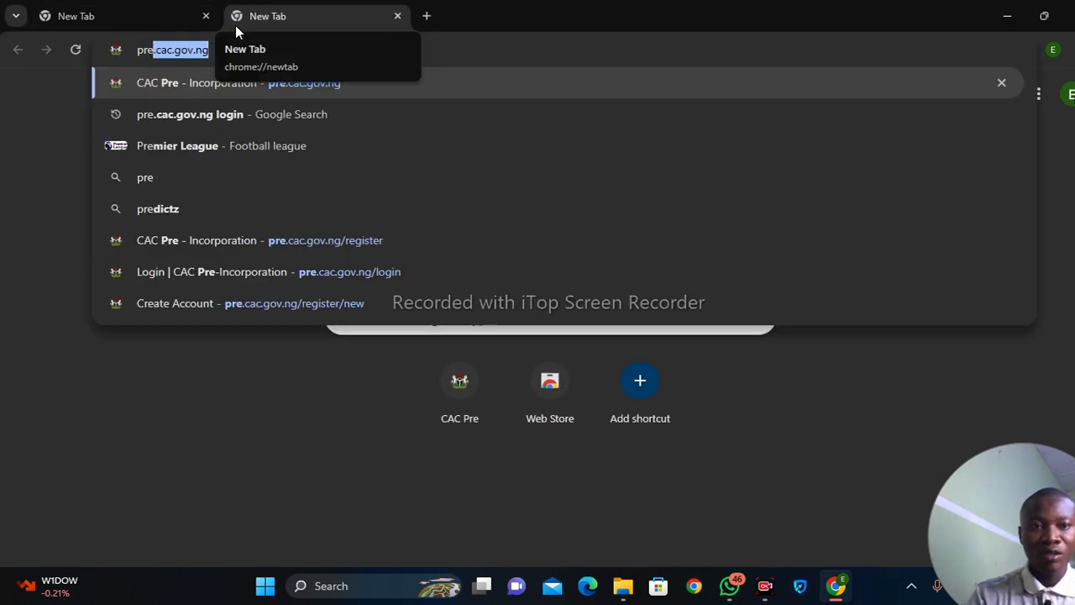
key("Return")
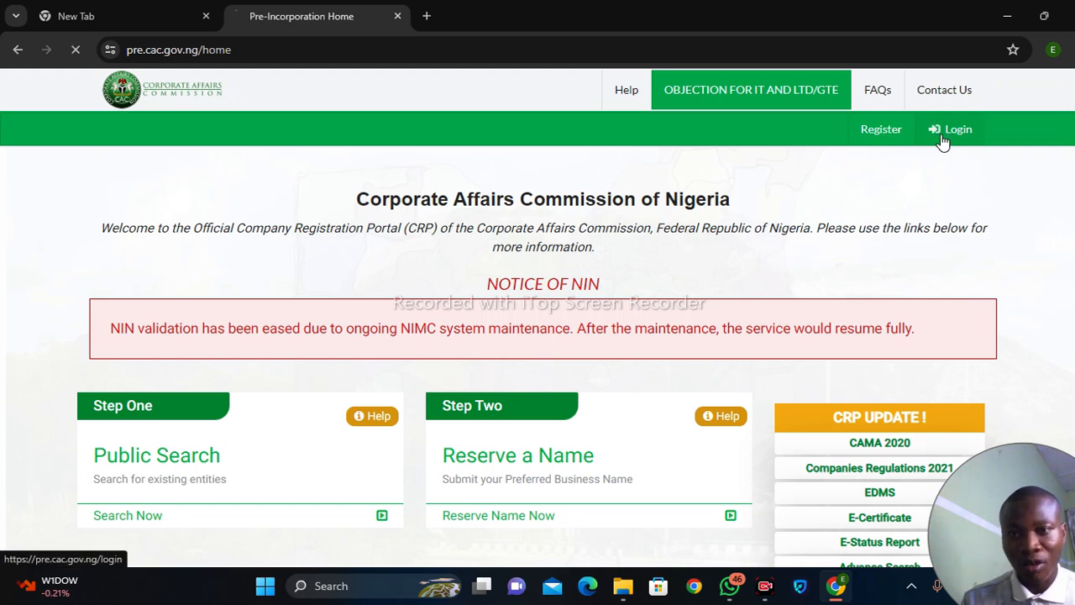
Log in by phone number using the autofilled number and the saved password.
scroll(351, 366, "down", 1)
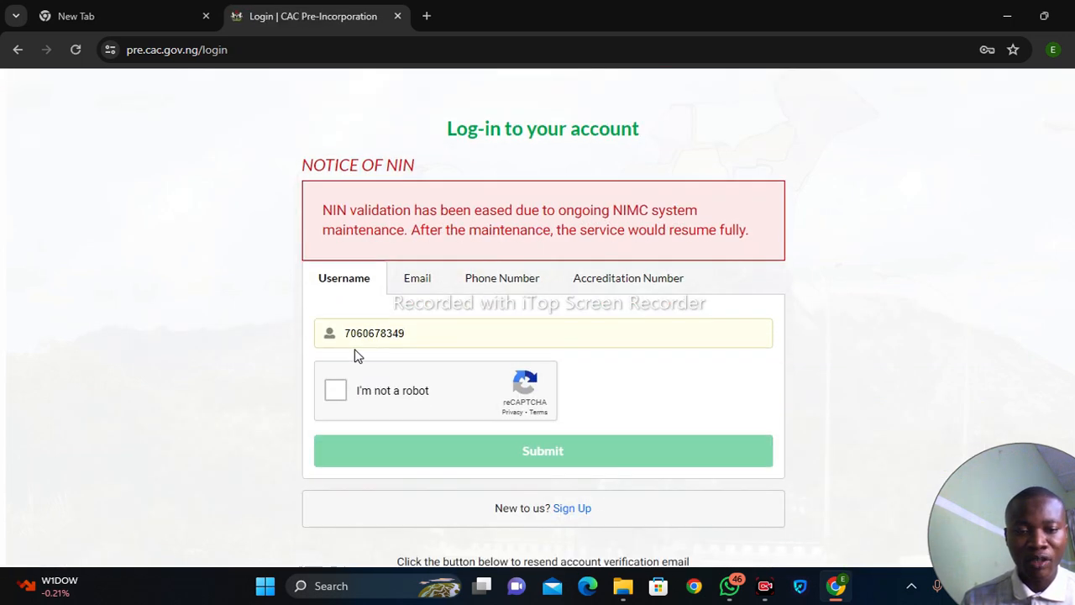
left_click(492, 284)
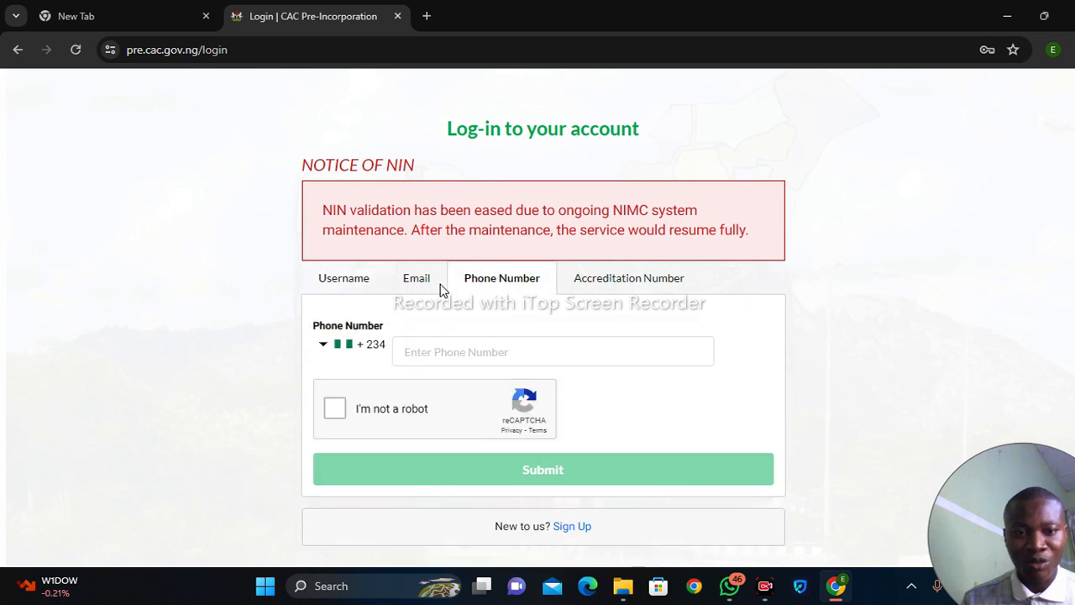
left_click(407, 345)
left_click(488, 384)
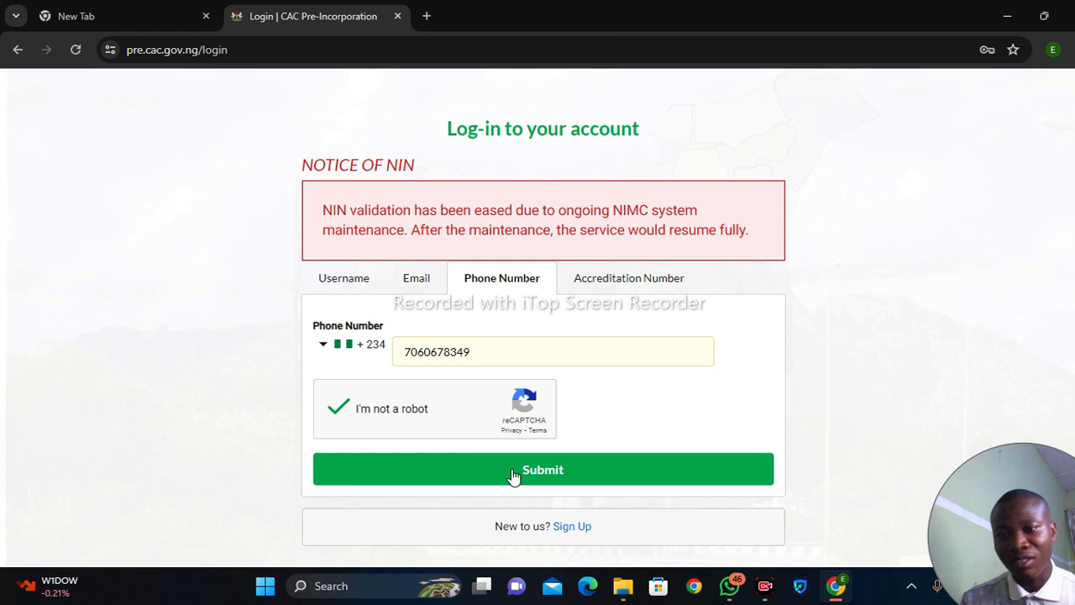
left_click(514, 475)
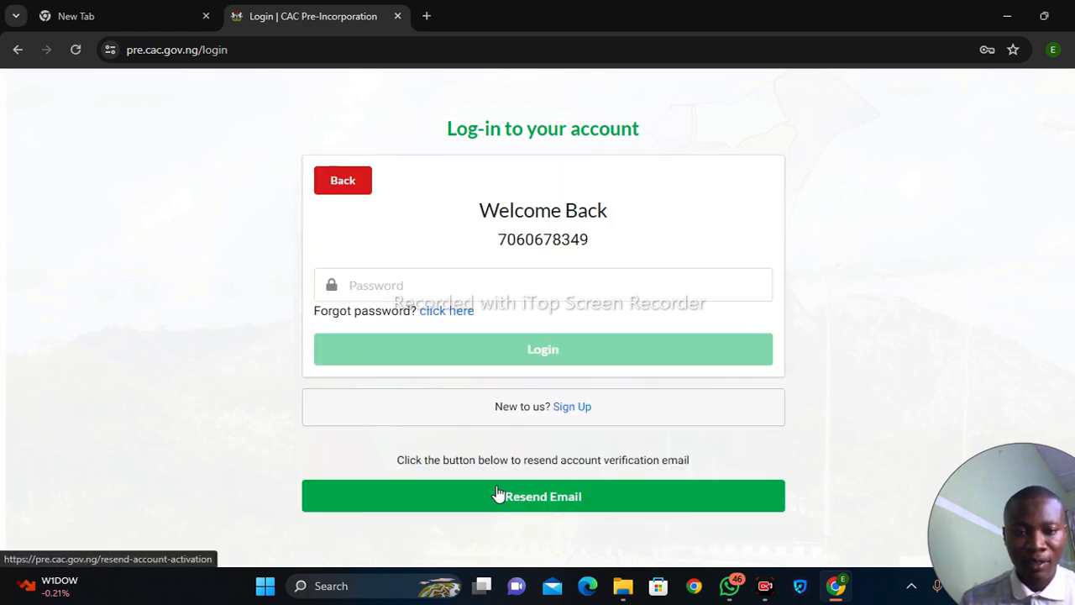
left_click(518, 363)
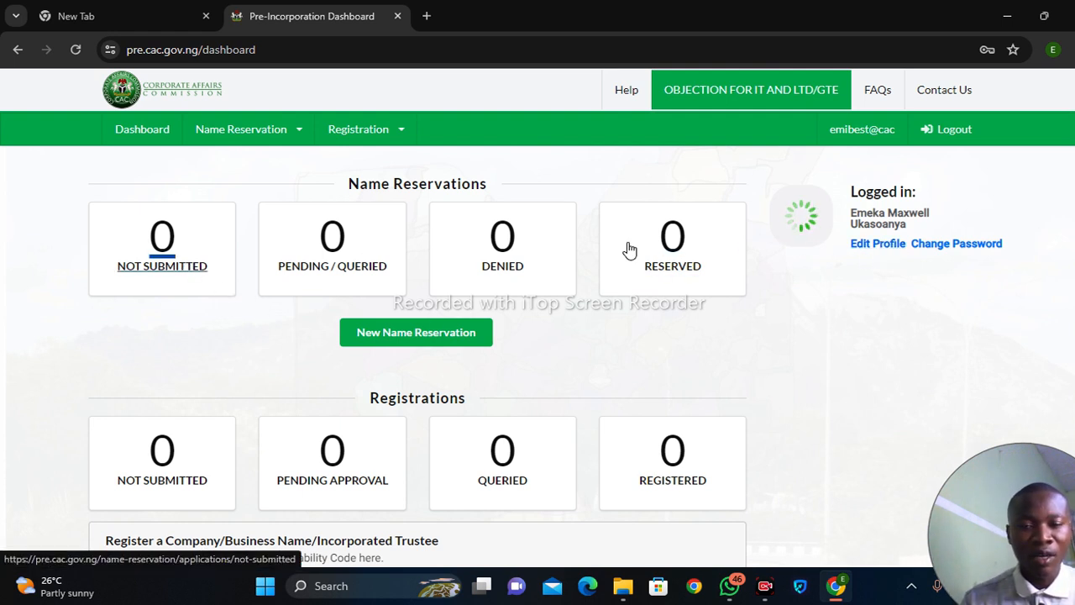
scroll(210, 336, "down", 1)
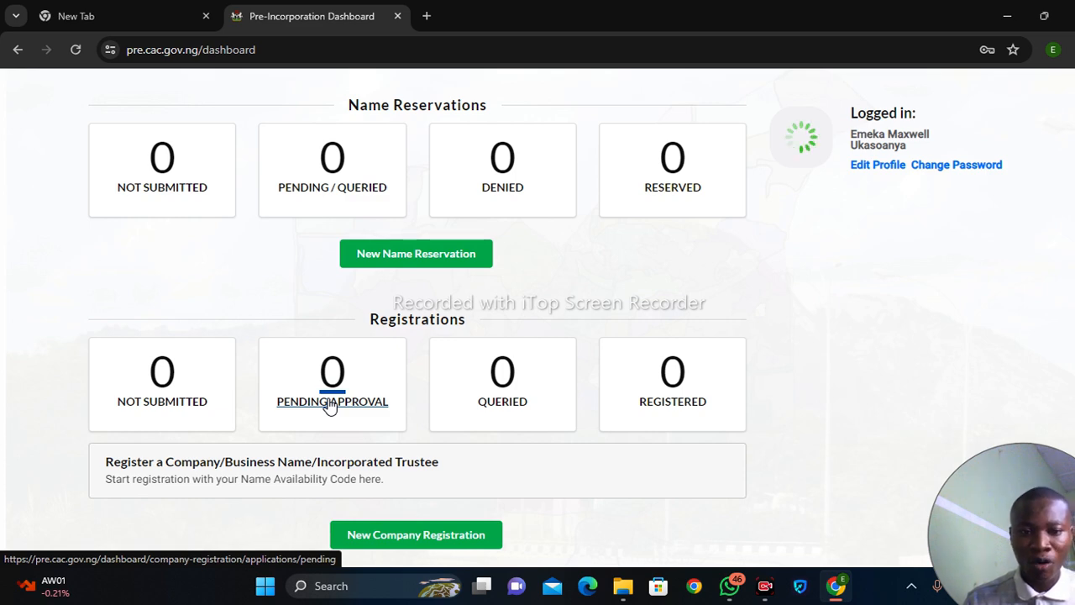
scroll(356, 404, "down", 1)
scroll(492, 367, "up", 1)
scroll(488, 374, "down", 1)
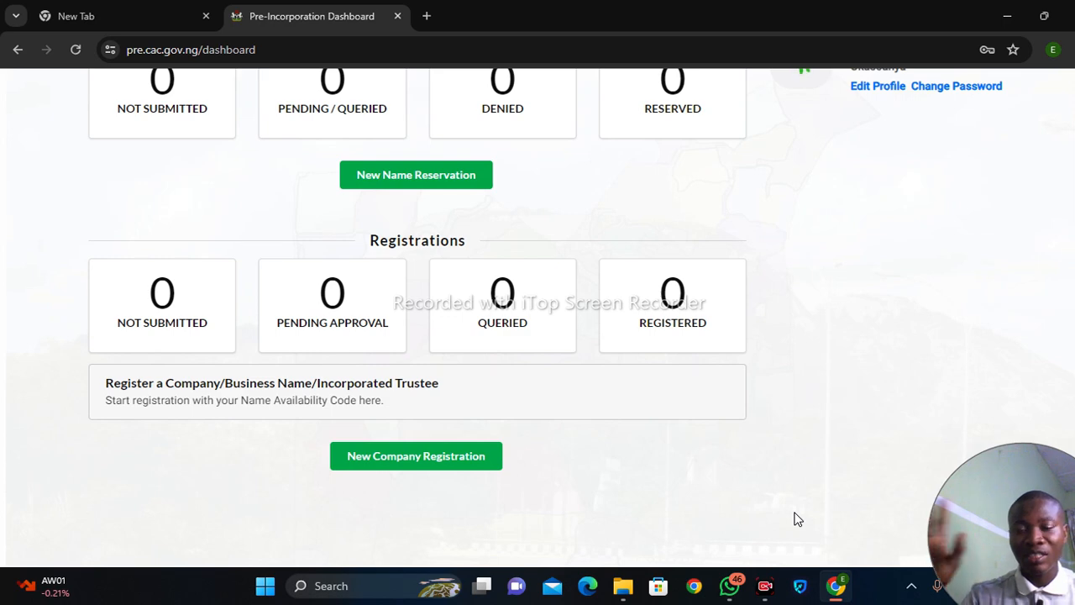
scroll(809, 511, "up", 1)
scroll(807, 508, "up", 1)
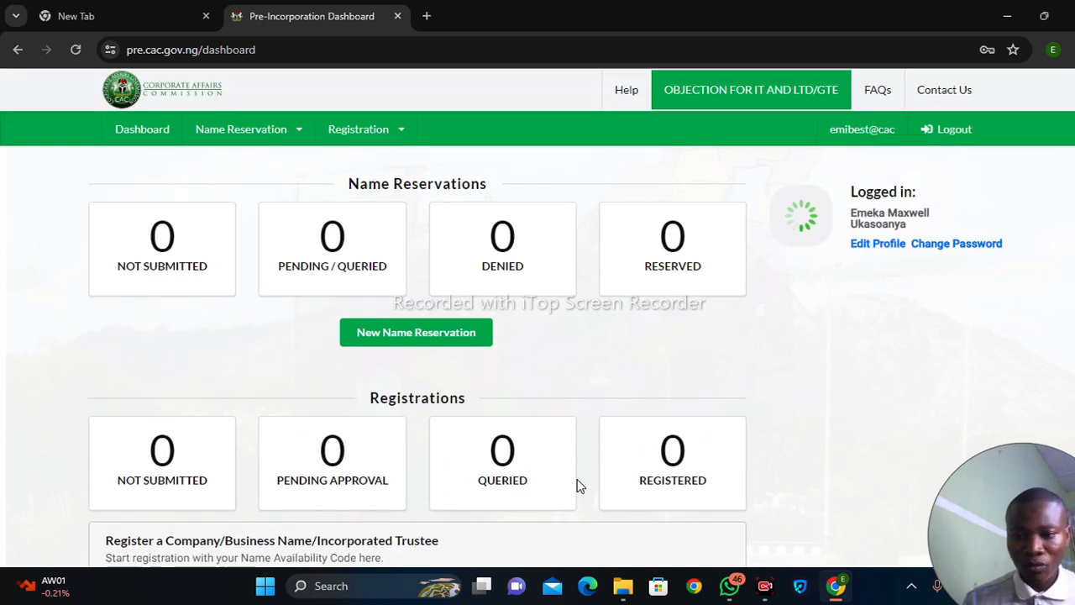
Start a new name reservation with classification BUSINESS NAME and type BUSINESS NAME - SOLE PROPRIETOR.
left_click(374, 337)
scroll(249, 361, "down", 2)
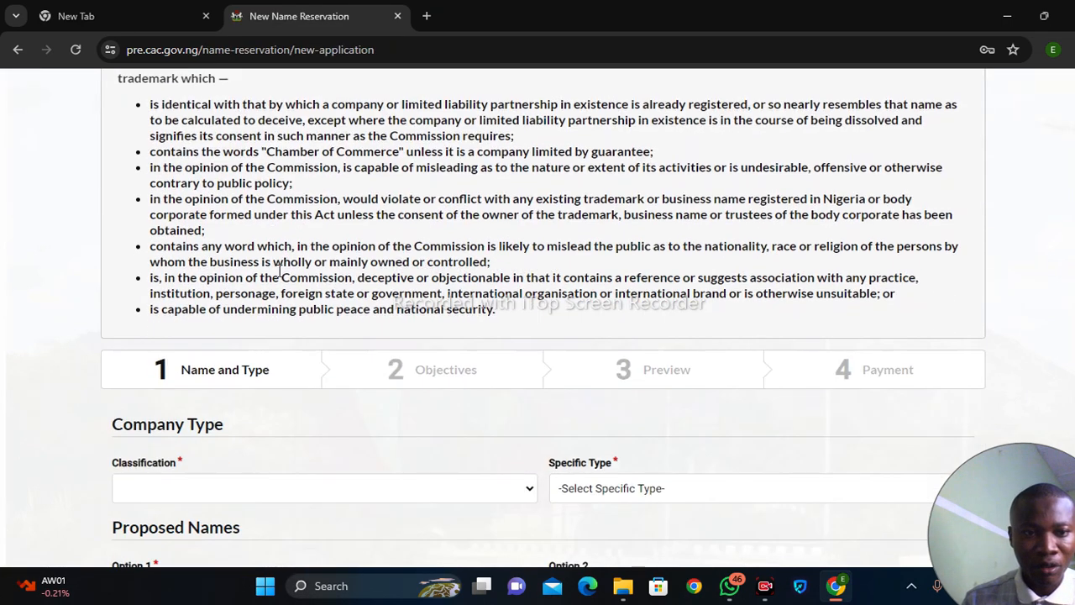
scroll(227, 361, "down", 3)
left_click(151, 250)
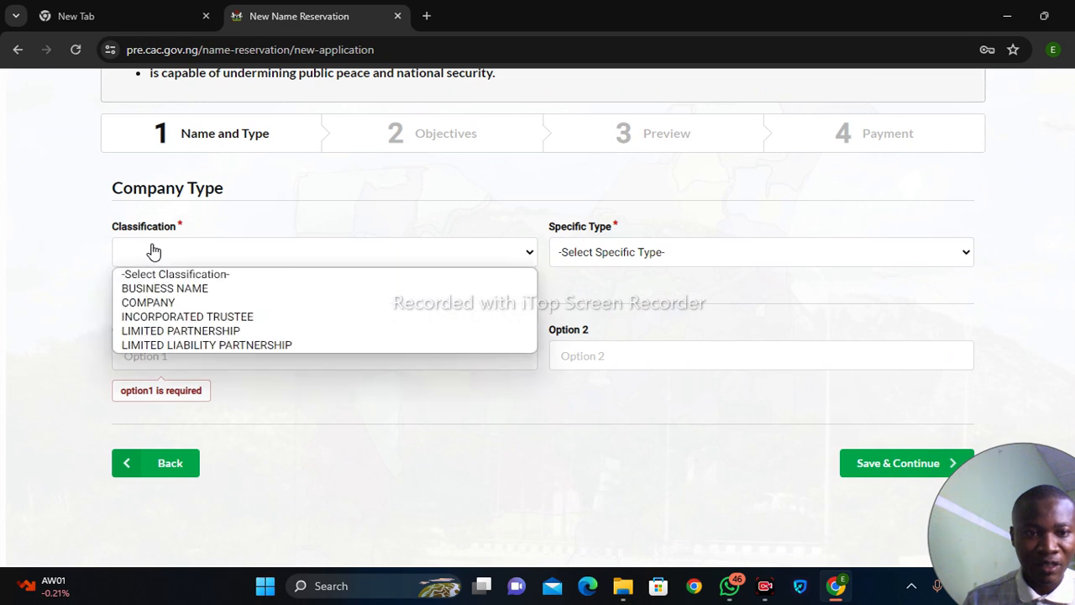
left_click(164, 289)
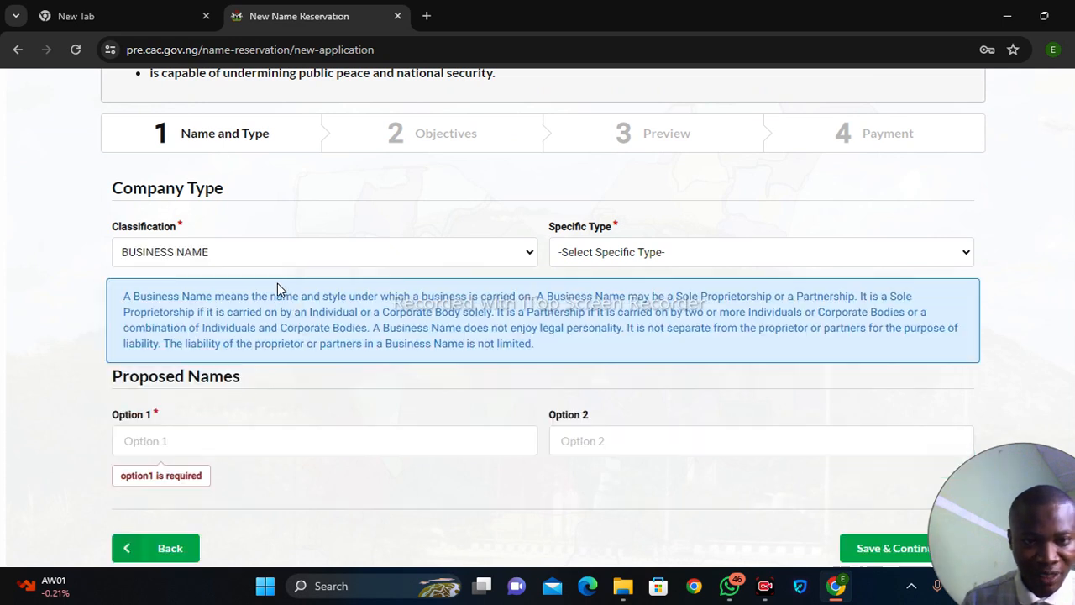
left_click(619, 252)
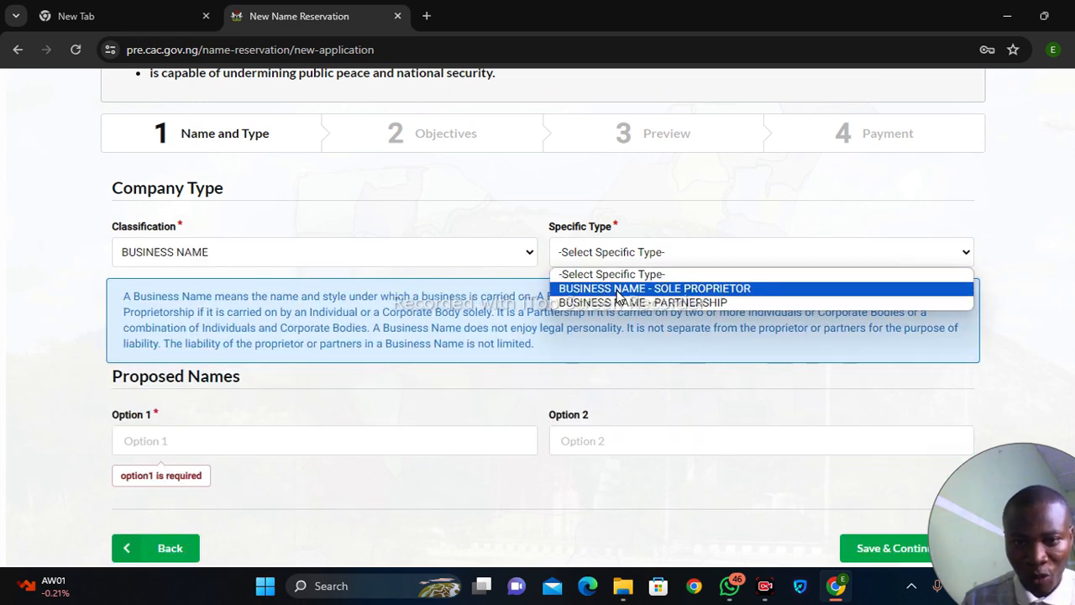
left_click(621, 288)
Enter proposed names 'De Peniel Computers' and 'Peniels Computers and System'.
left_click(148, 432)
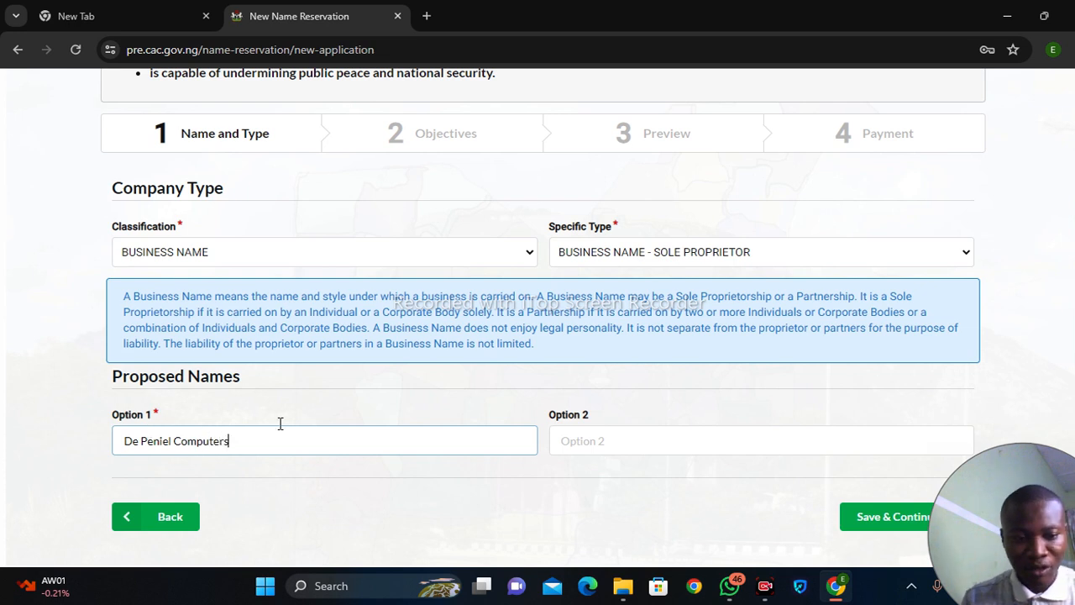
left_click(628, 445)
type("Peniel's Computer")
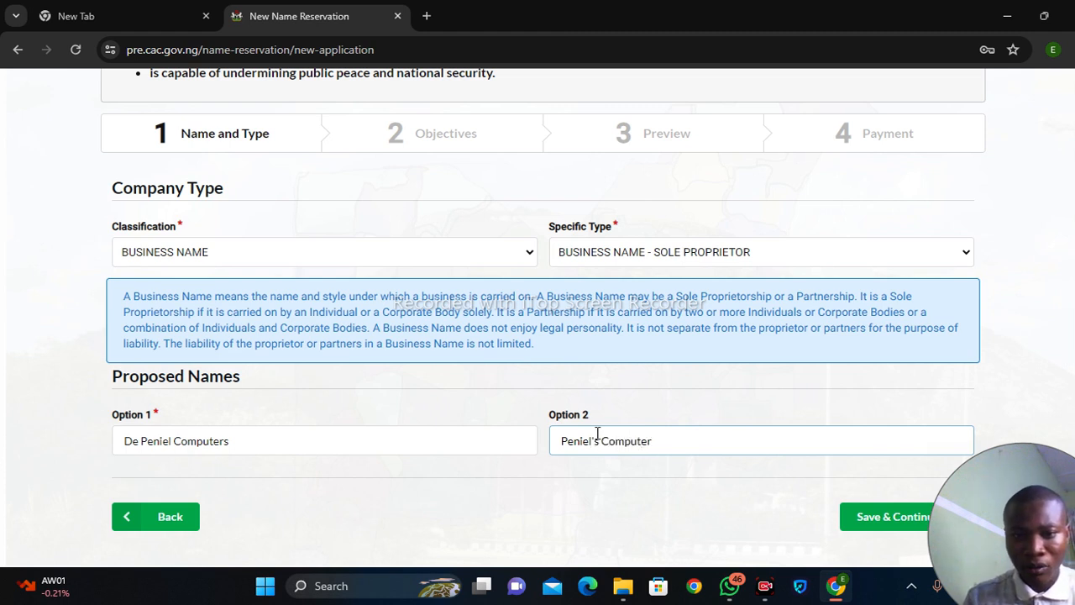
key("BackSpace")
key("BackSpace")
type("s")
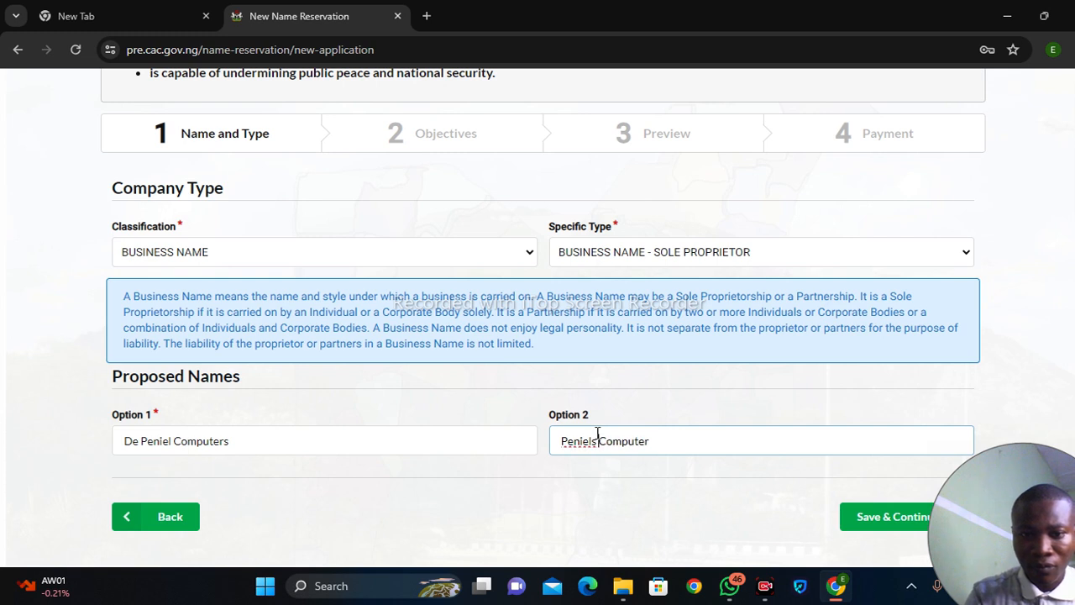
key("Delete")
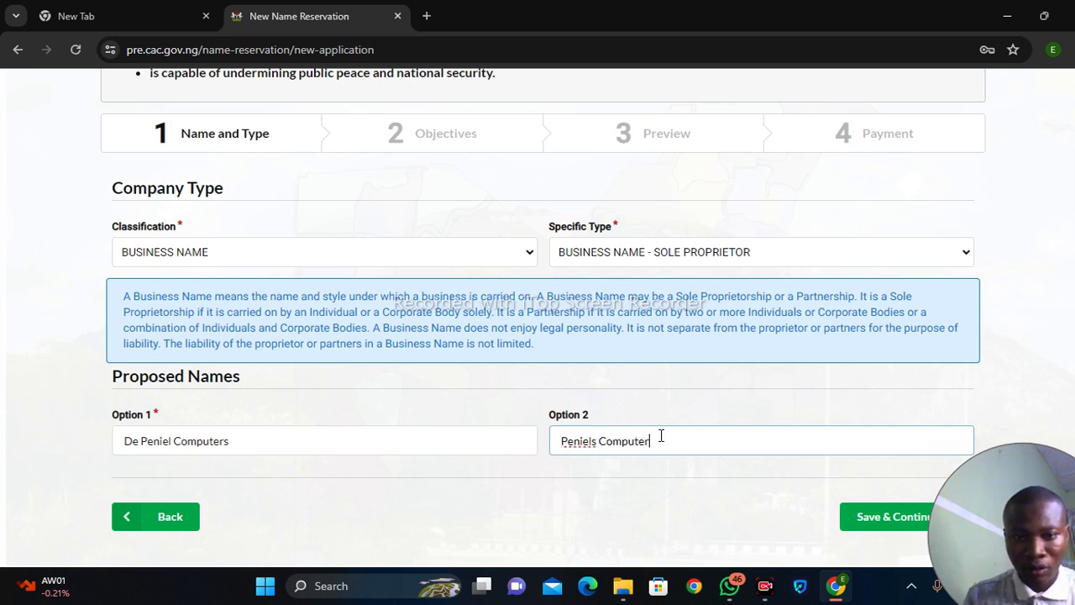
type("and System")
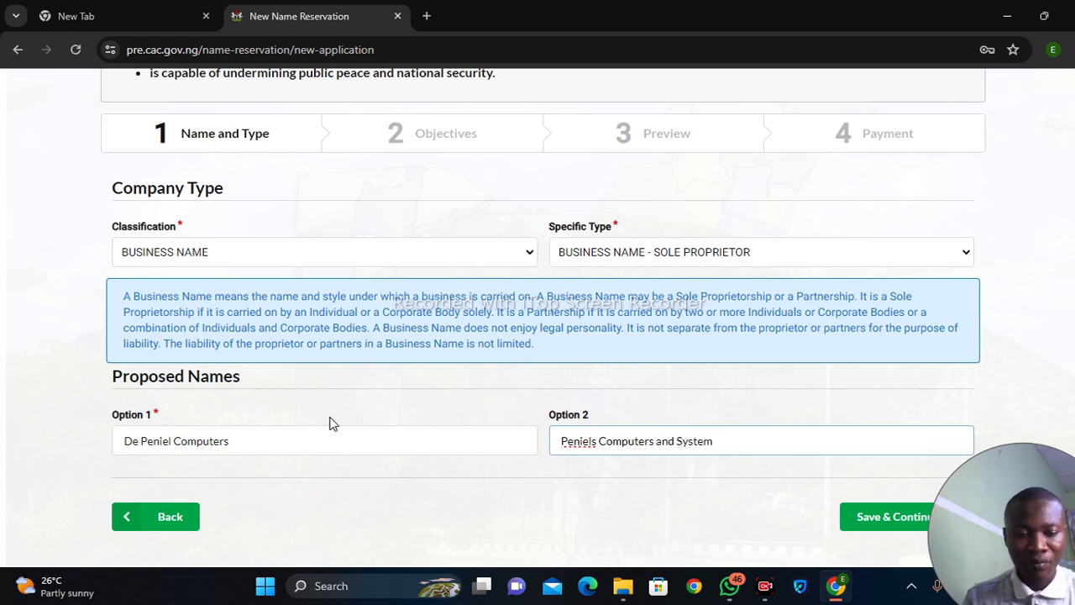
scroll(329, 422, "down", 1)
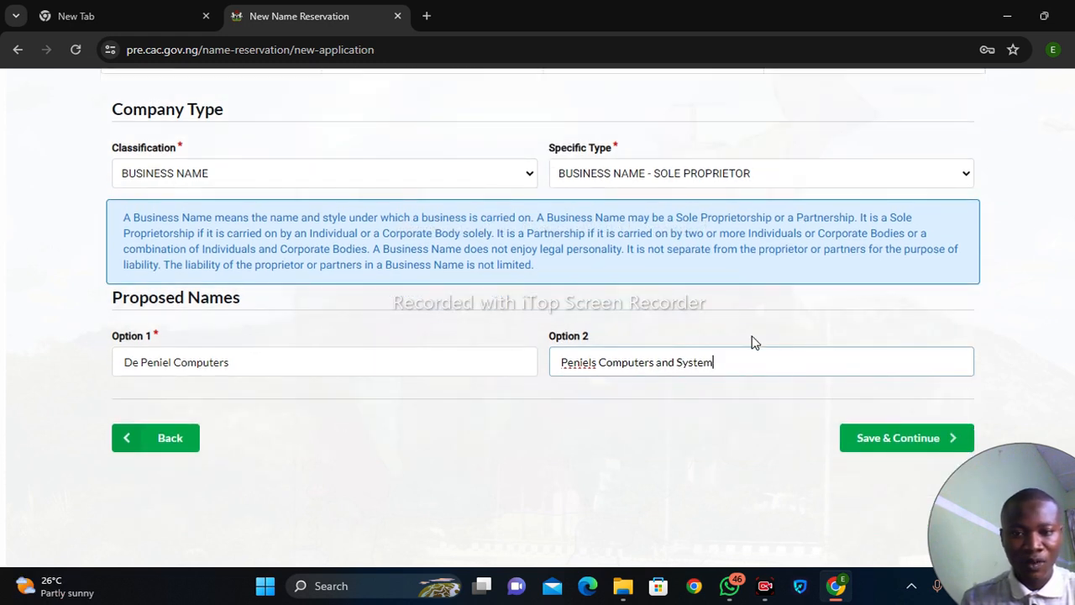
Save the proposed names and set the search reason to NEW INCORPORATION / REGISTRATION.
left_click(898, 440)
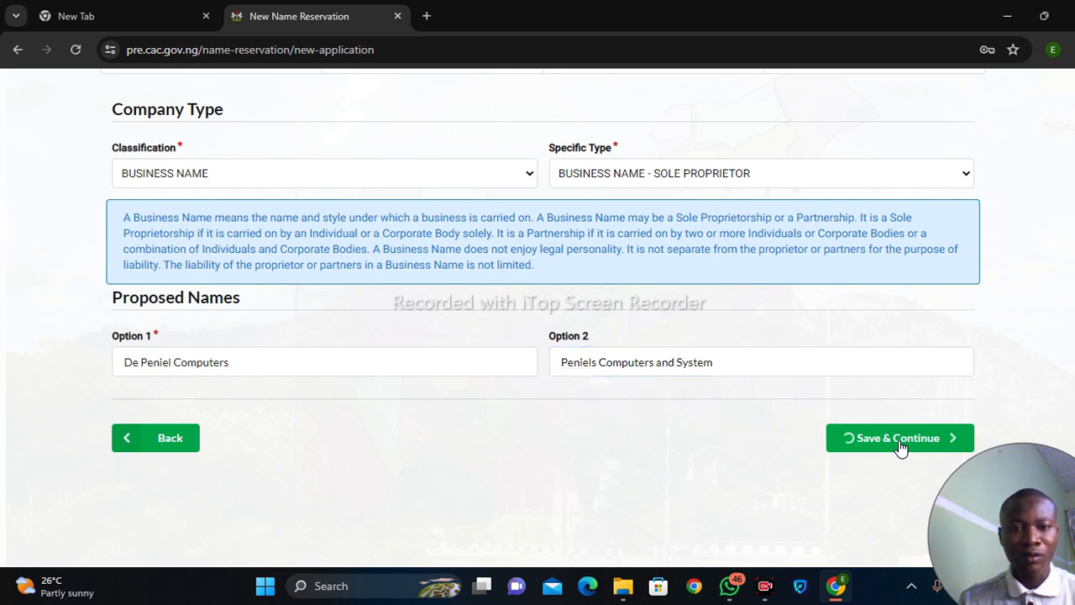
scroll(255, 313, "down", 4)
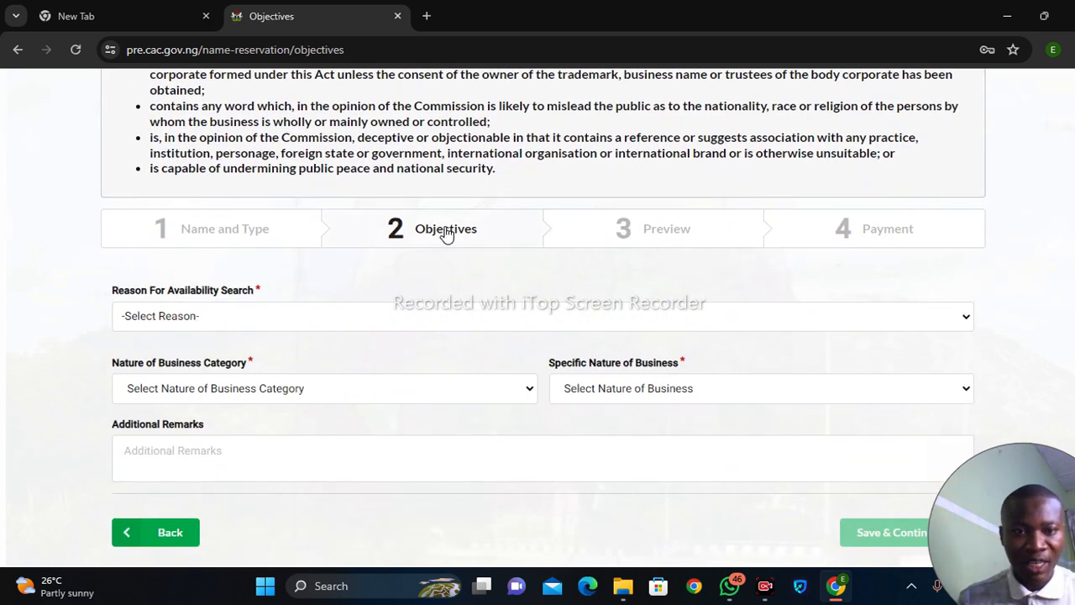
left_click(202, 321)
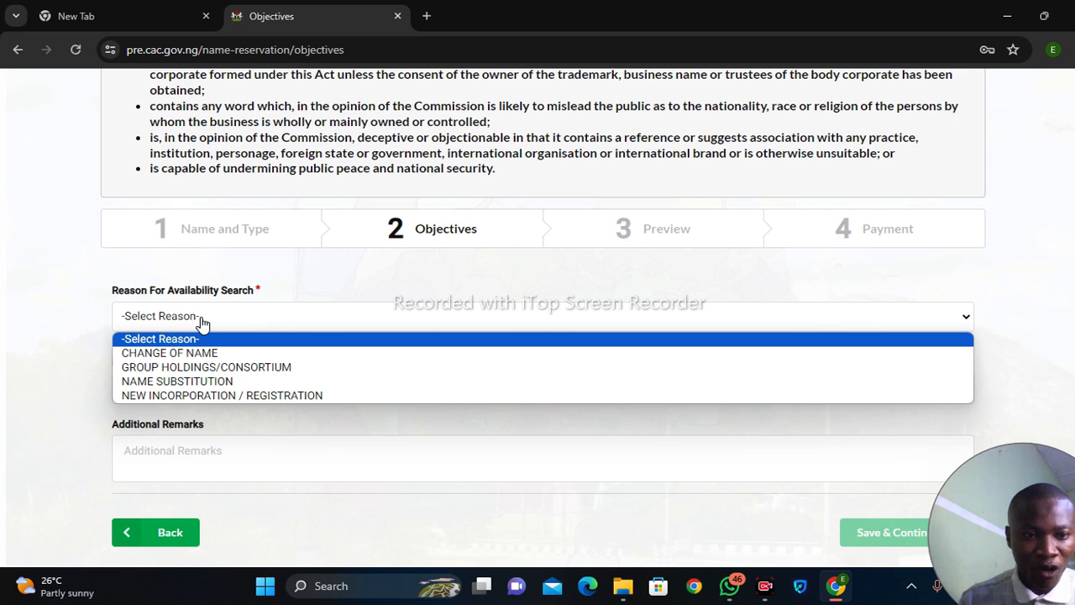
left_click(201, 395)
Choose INFORMATION AND COMMUNICATION as the Nature of Business Category.
left_click(250, 391)
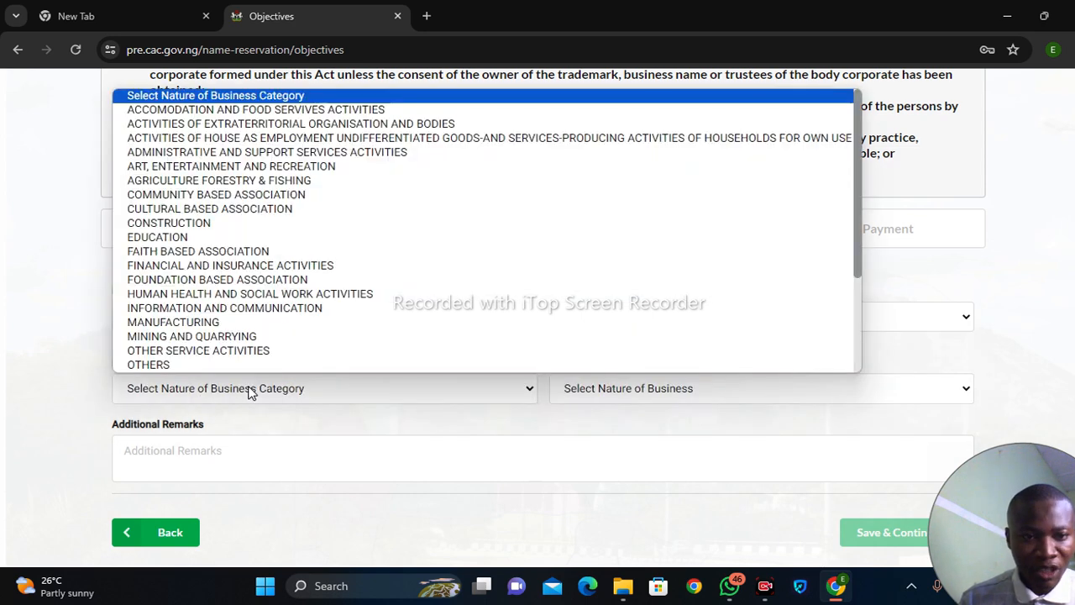
scroll(246, 301, "down", 3)
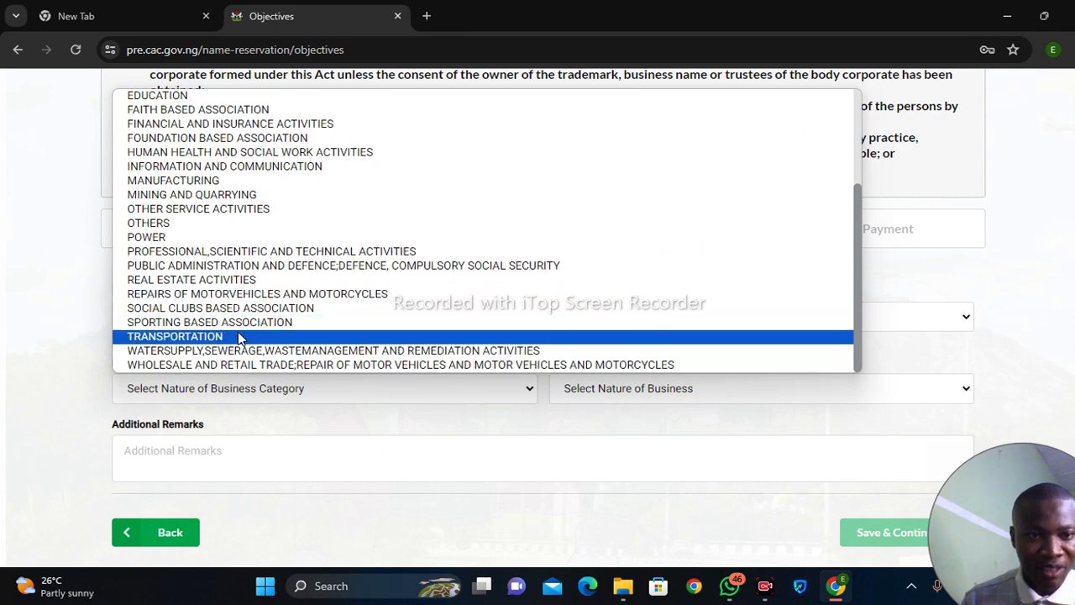
scroll(238, 340, "up", 3)
scroll(231, 241, "down", 2)
scroll(235, 251, "up", 2)
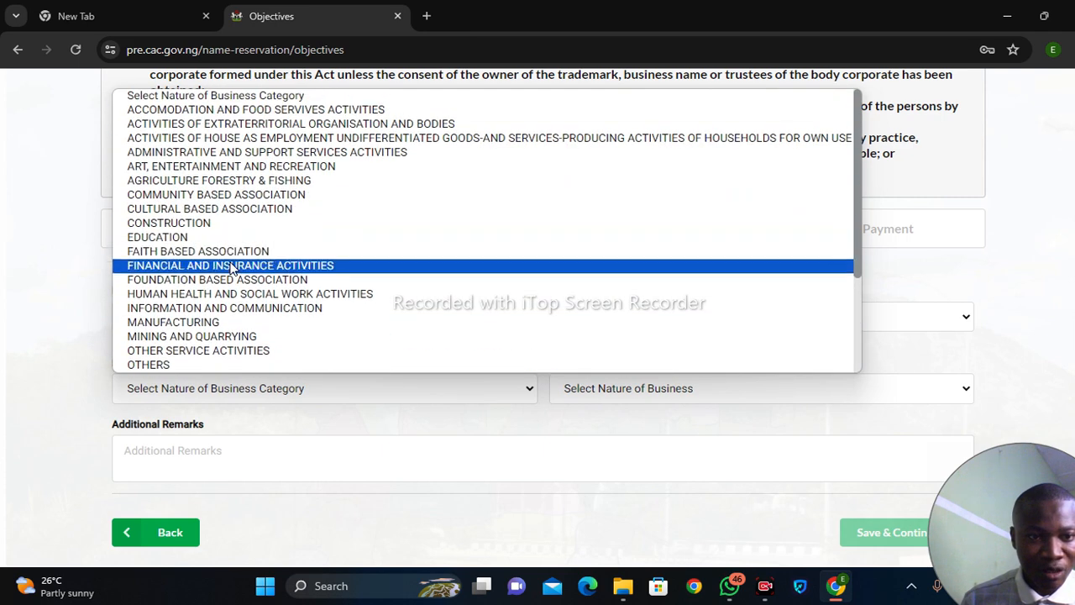
left_click(235, 314)
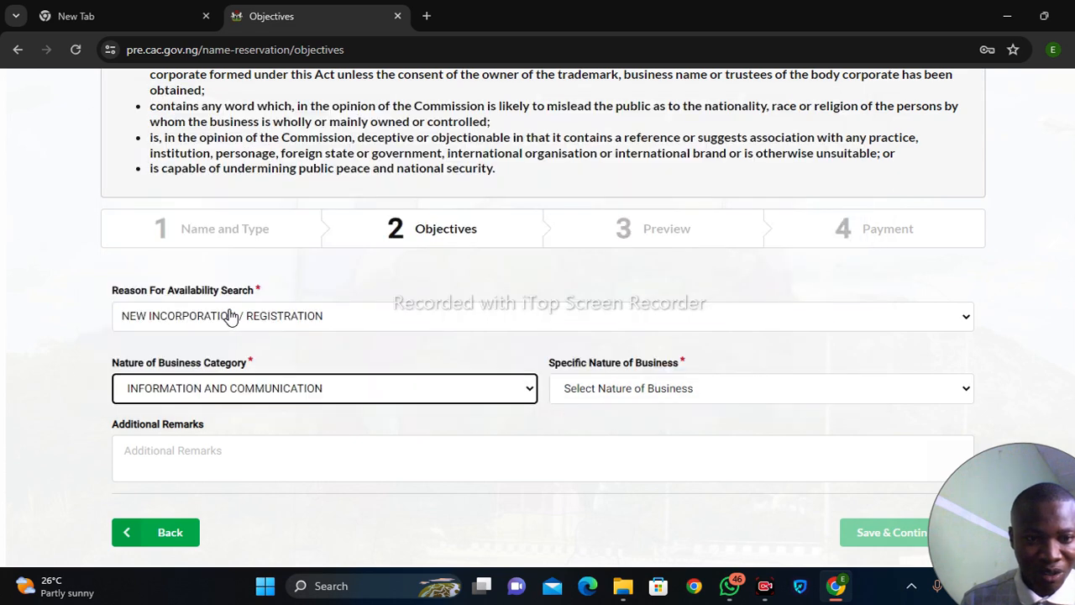
left_click(634, 396)
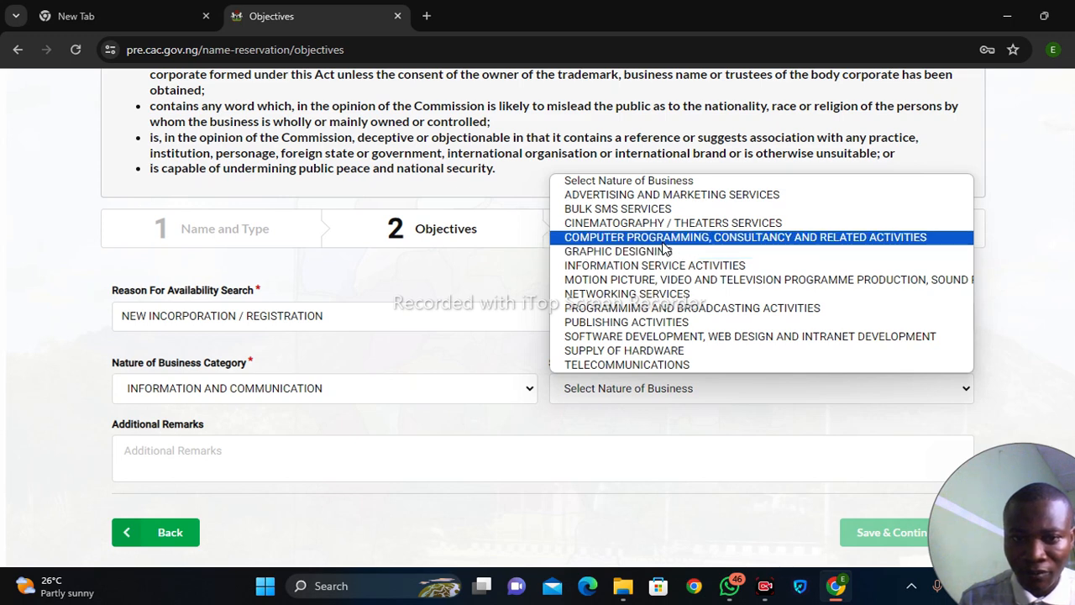
left_click(250, 400)
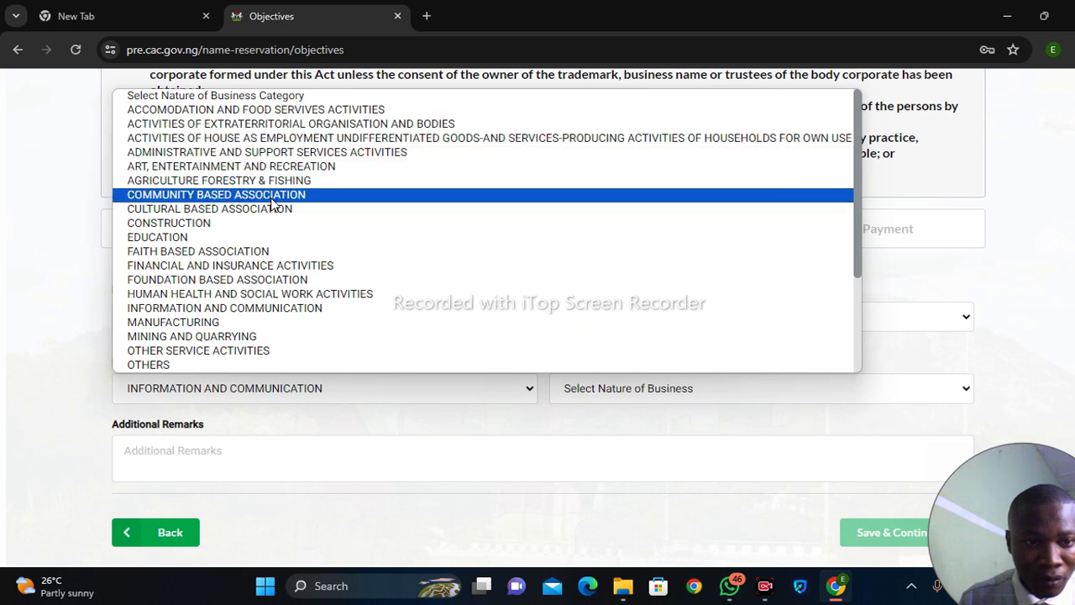
scroll(270, 207, "down", 2)
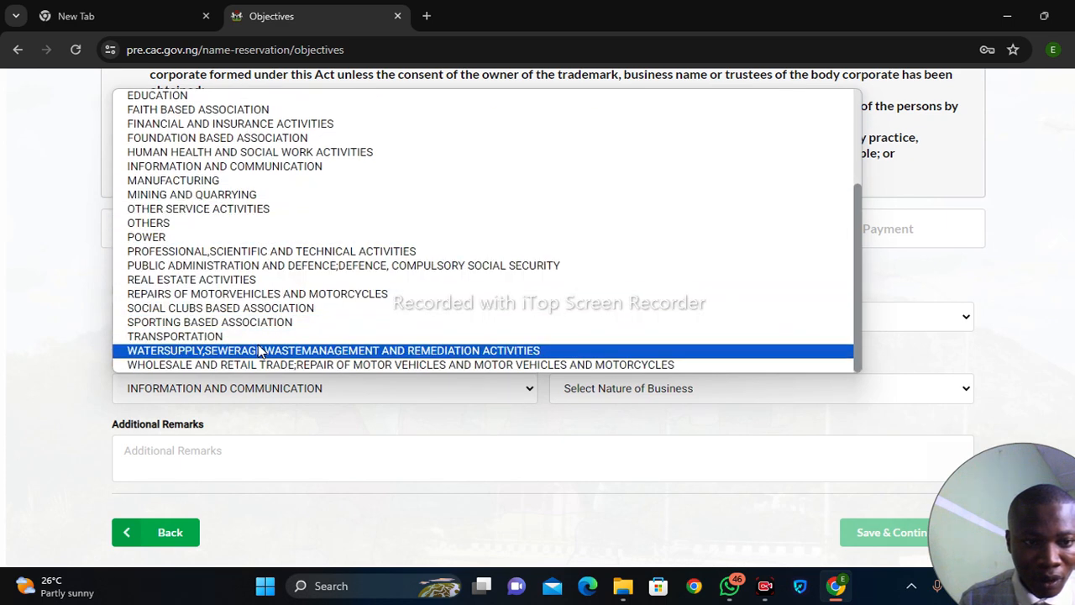
mouse_move(763, 590)
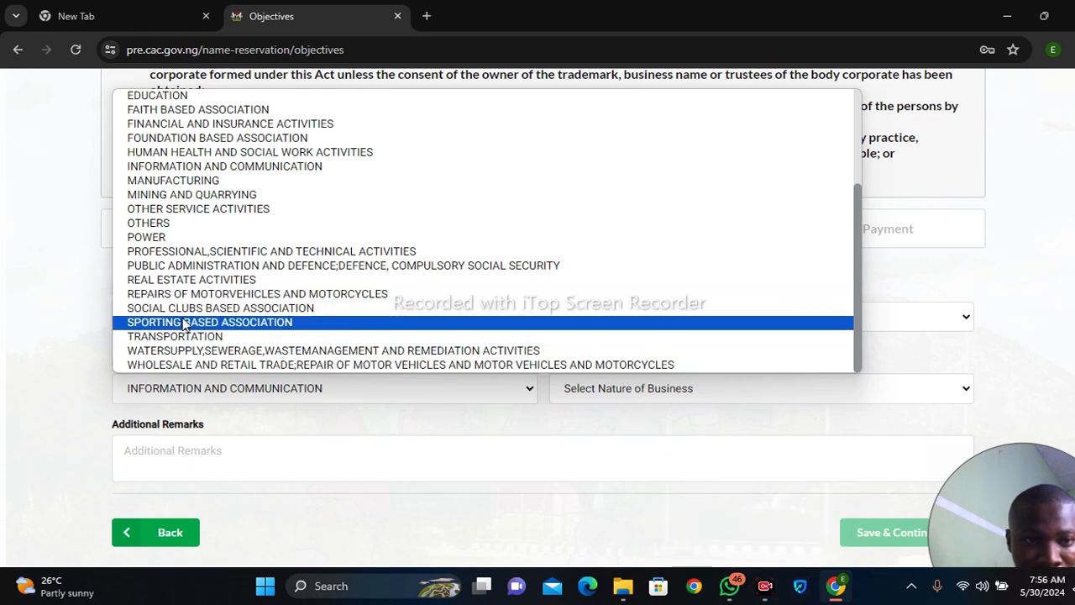
scroll(174, 300, "up", 3)
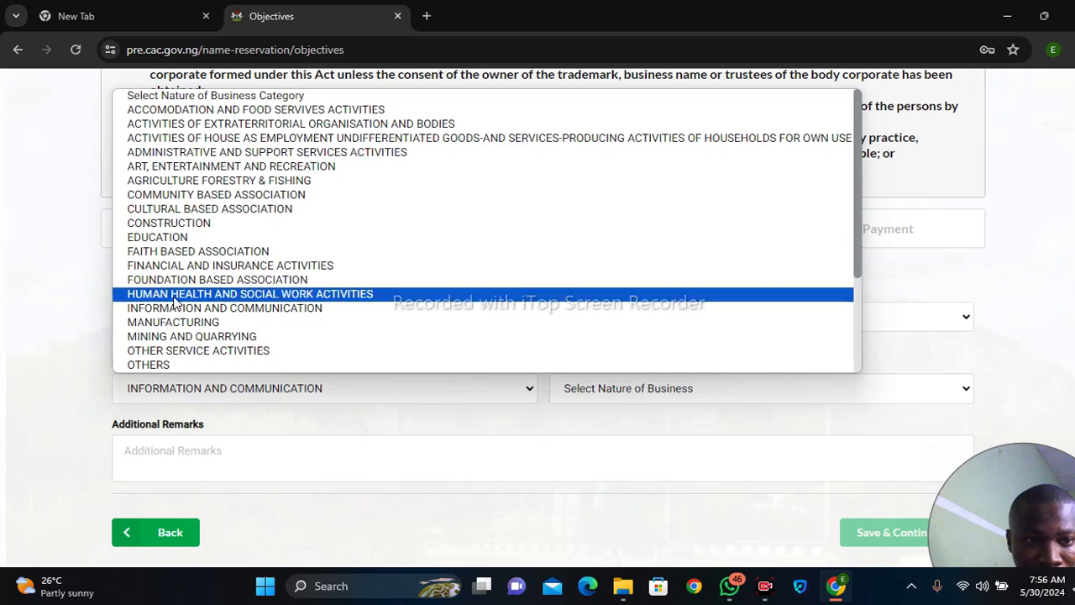
left_click(175, 310)
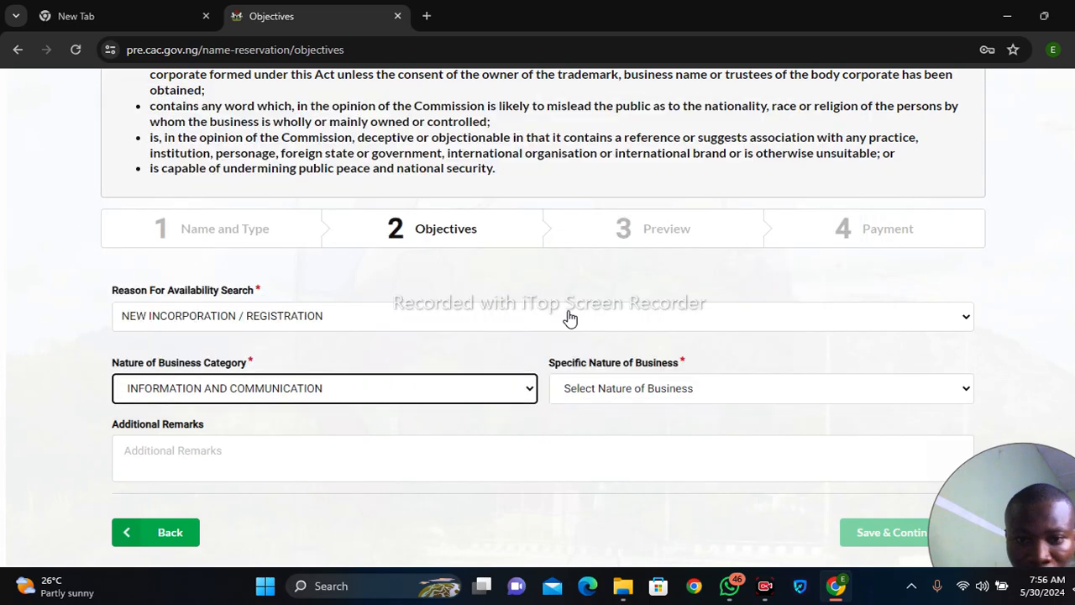
Set Specific Nature of Business to COMPUTER PROGRAMMING, CONSULTANCY AND RELATED ACTIVITIES.
left_click(590, 386)
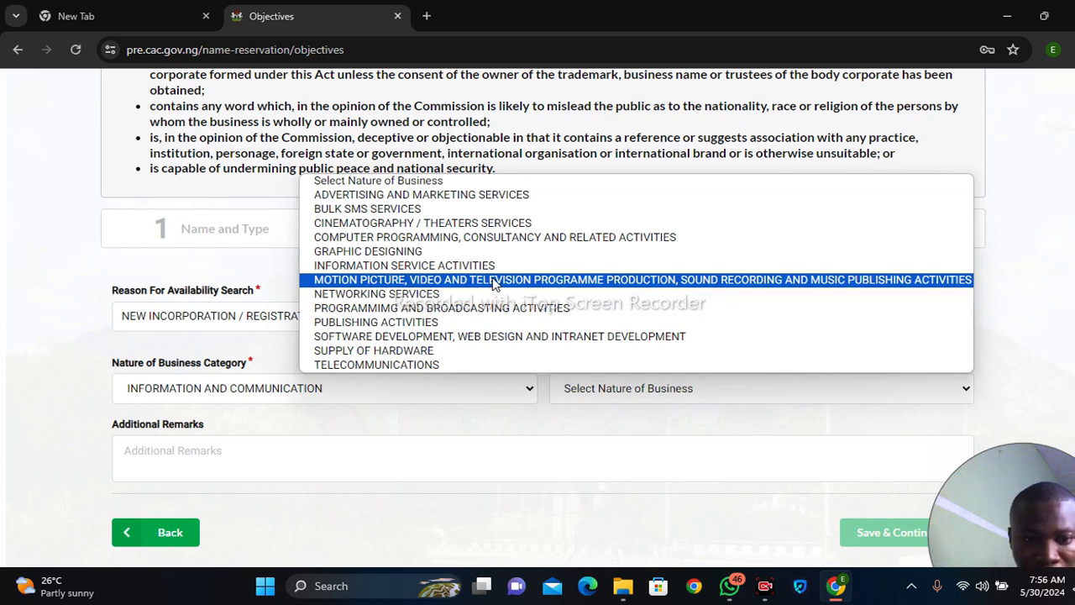
left_click(407, 241)
scroll(427, 302, "down", 3)
Enter the additional remarks 'We are into system sales and repairs'.
left_click(187, 217)
type("Wwe")
key("BackSpace")
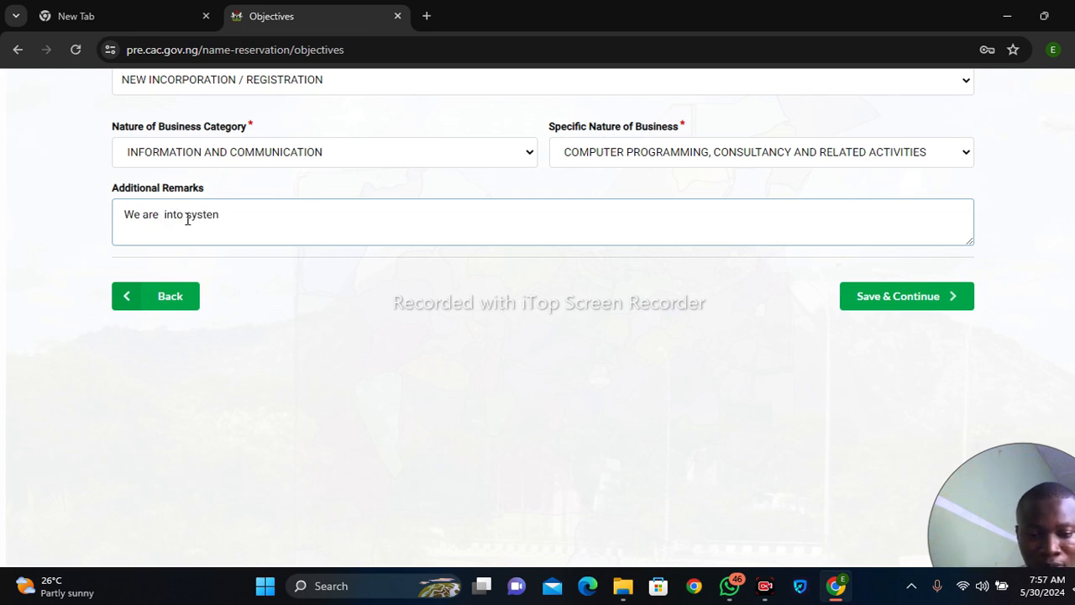
key("BackSpace")
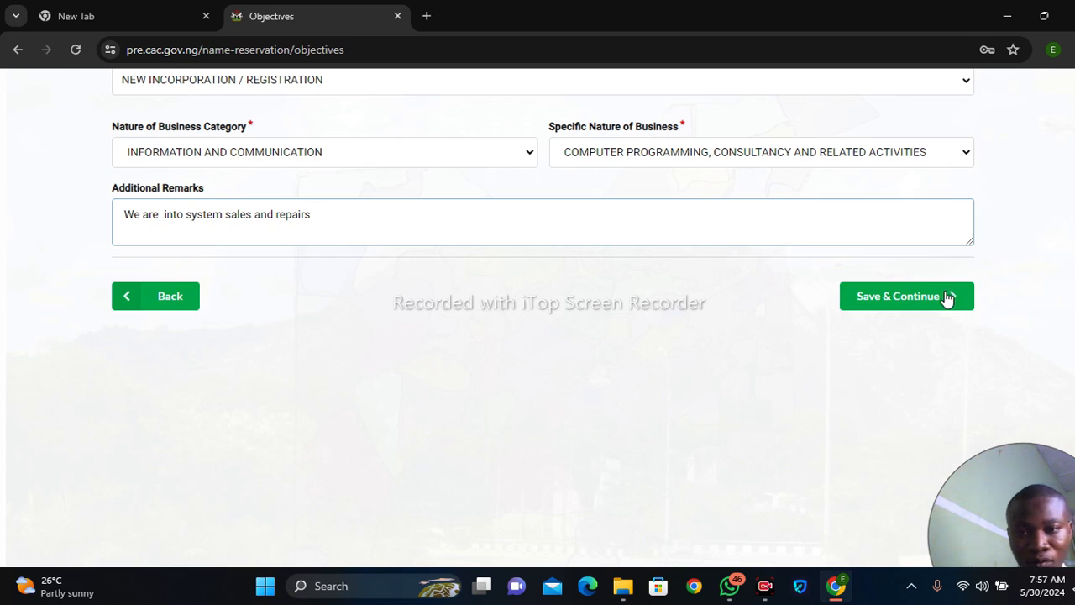
Save the objectives and review the Preview's business name, objectives and presenter details.
left_click(893, 296)
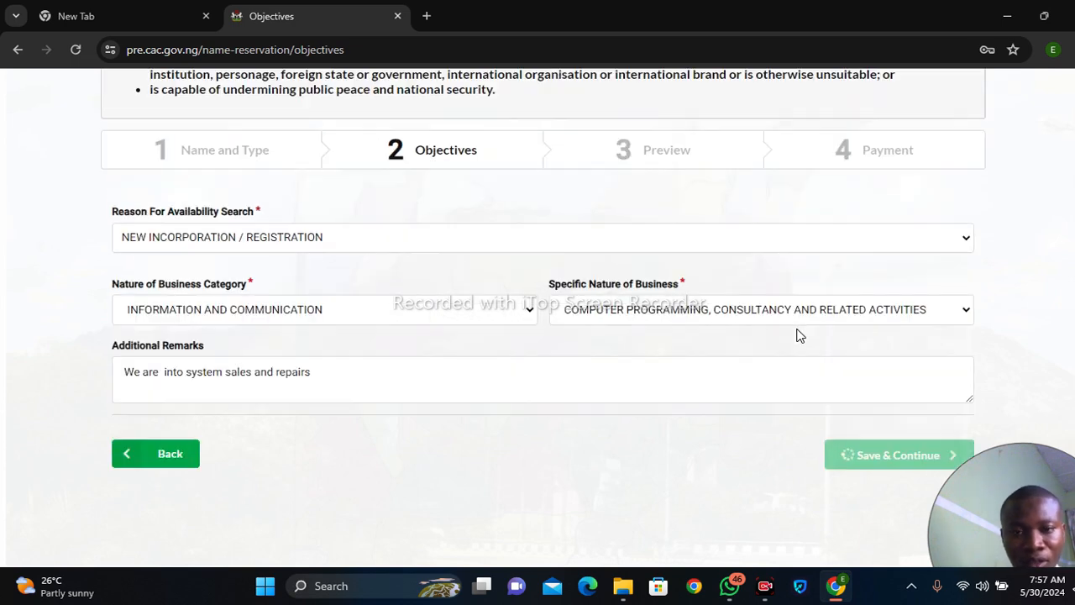
scroll(304, 327, "down", 3)
scroll(305, 327, "down", 1)
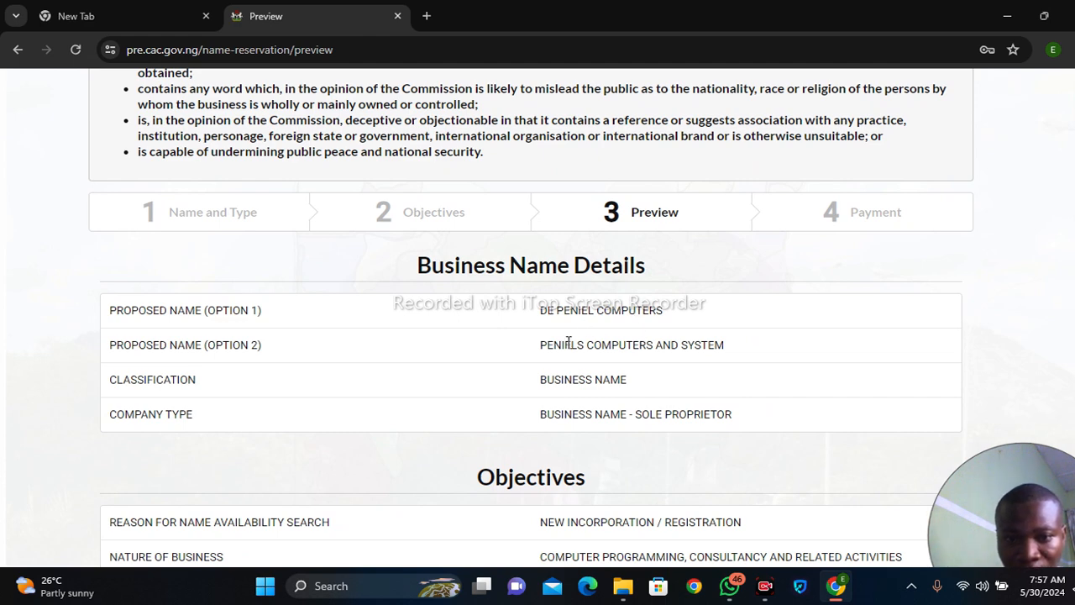
scroll(672, 361, "down", 1)
scroll(233, 370, "down", 6)
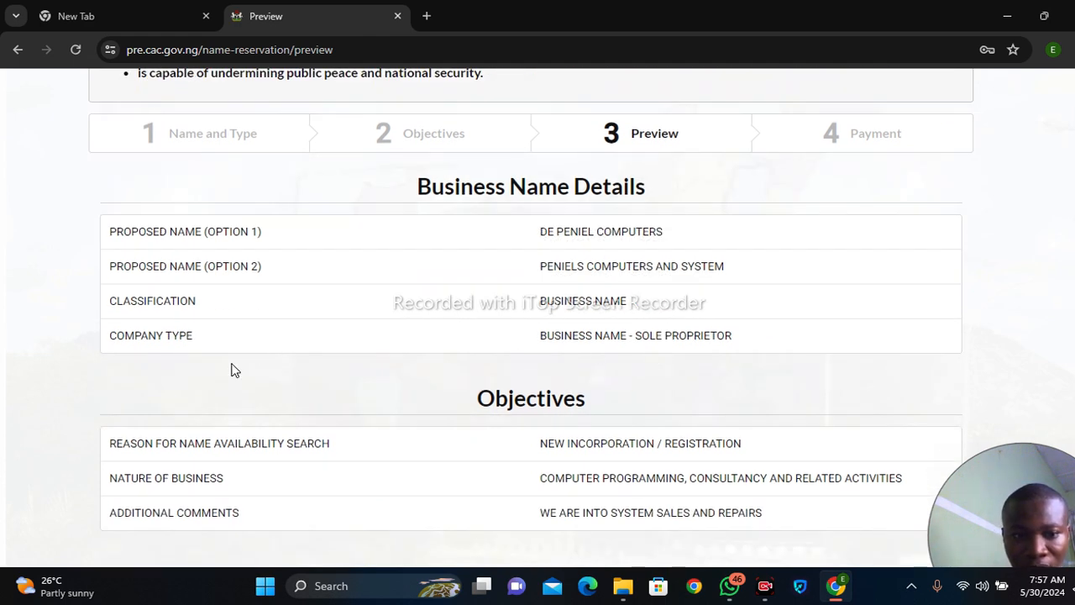
scroll(414, 351, "up", 8)
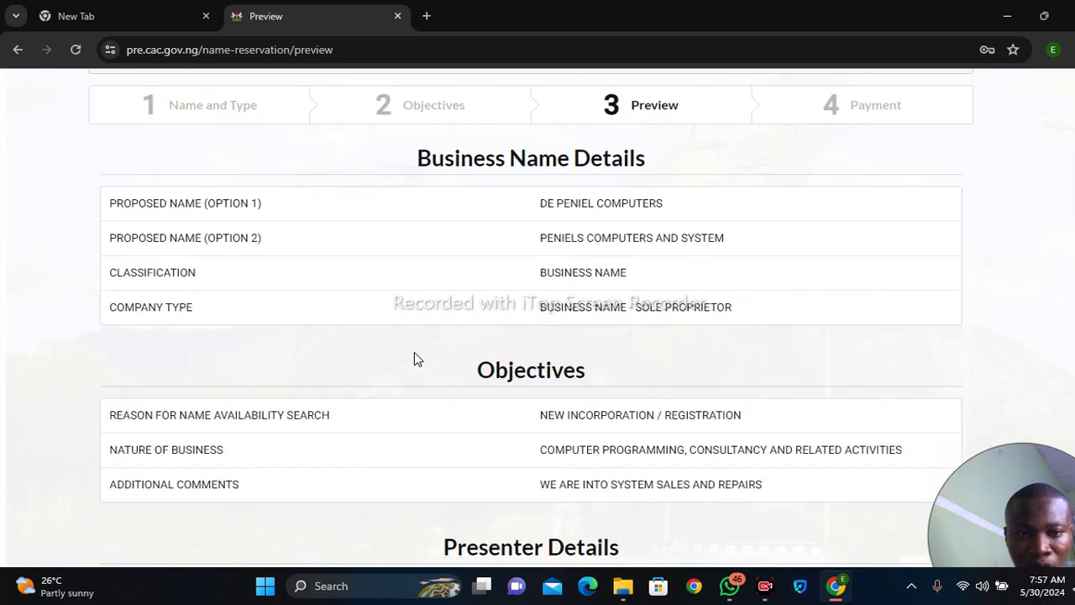
scroll(626, 381, "down", 4)
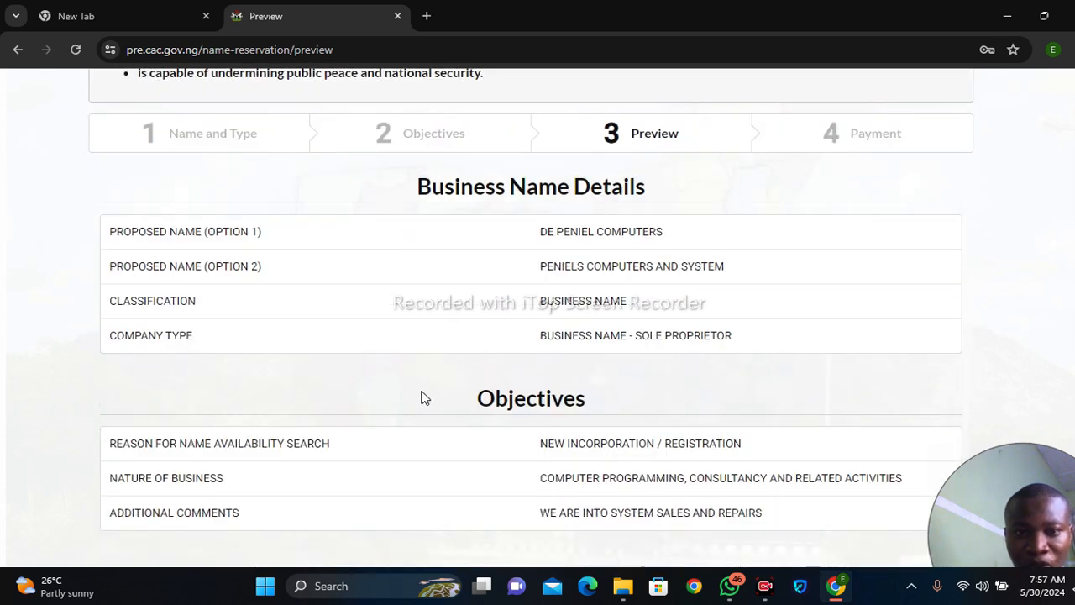
scroll(569, 288, "down", 4)
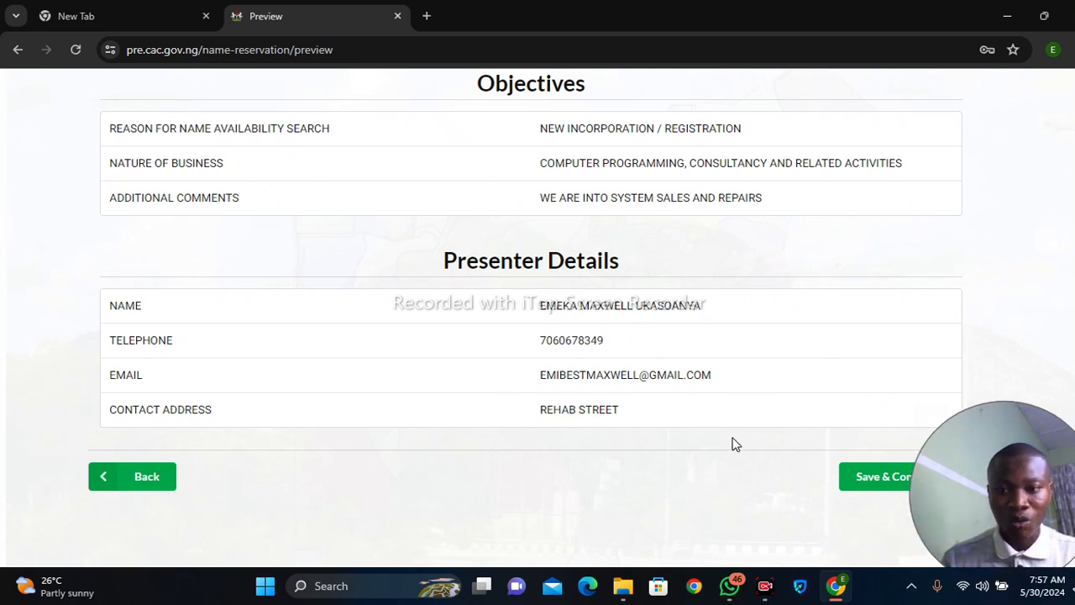
Confirm the preview to generate the Remita reference for the ₦500.00 RESERVATION OF NAME fee.
scroll(565, 320, "down", 2)
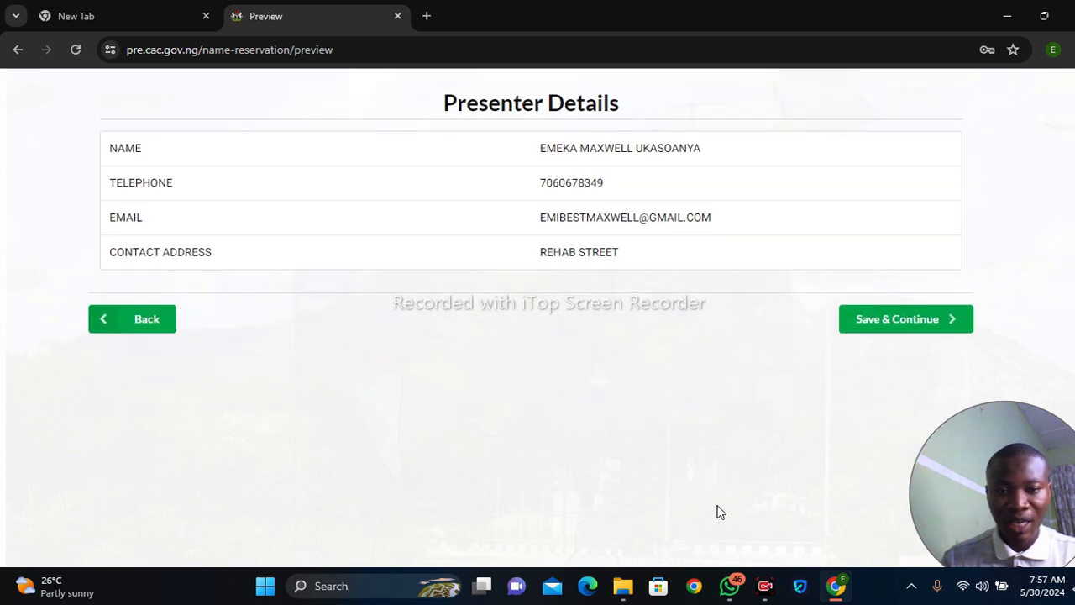
scroll(453, 370, "up", 4)
scroll(462, 365, "down", 4)
scroll(936, 259, "down", 1)
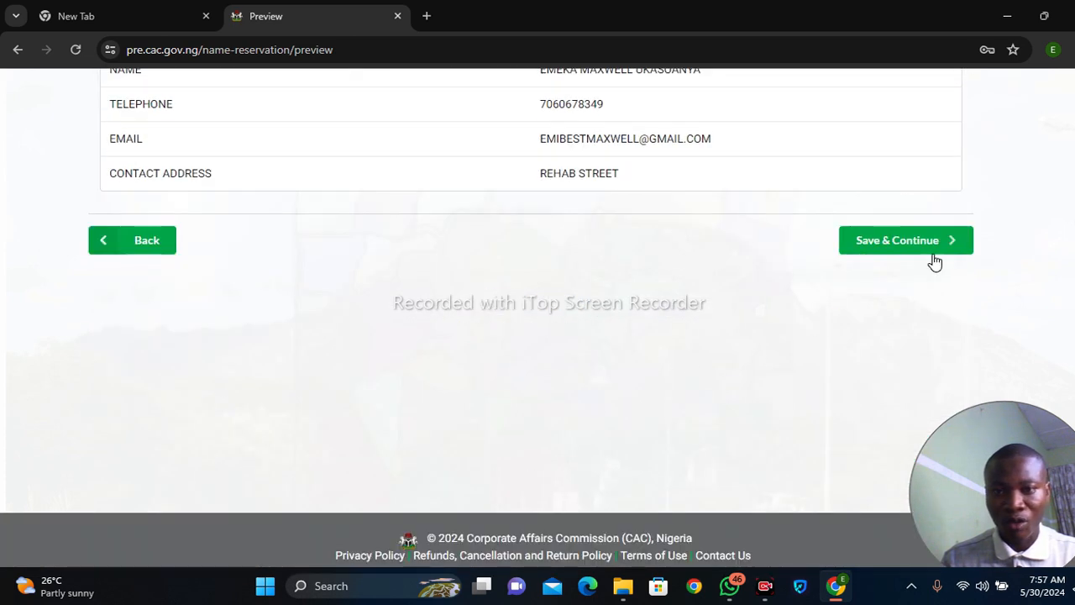
left_click(913, 249)
scroll(512, 345, "down", 2)
scroll(513, 344, "down", 3)
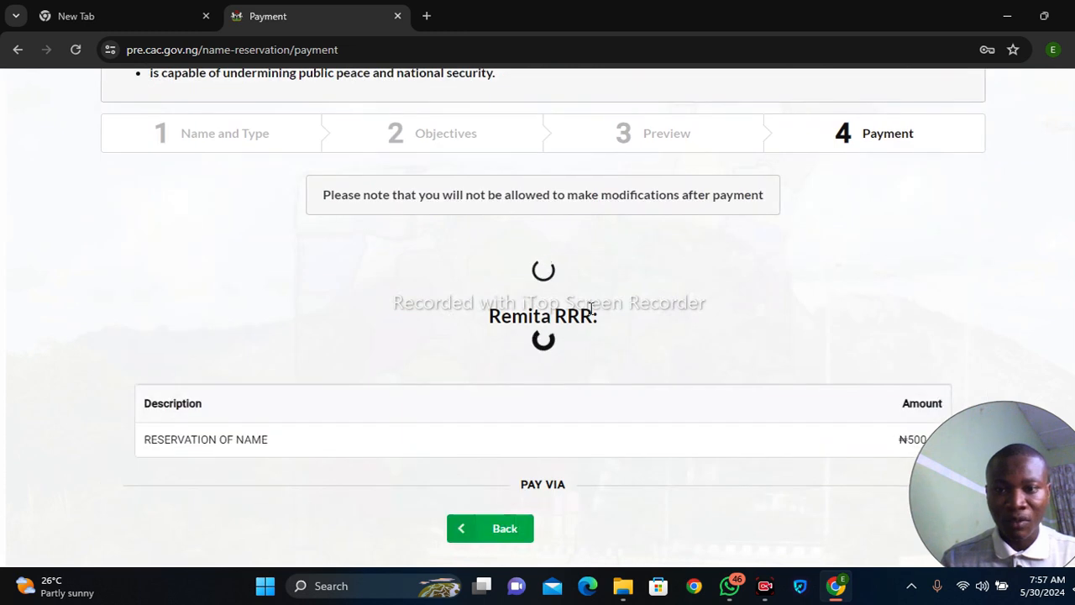
scroll(554, 361, "down", 4)
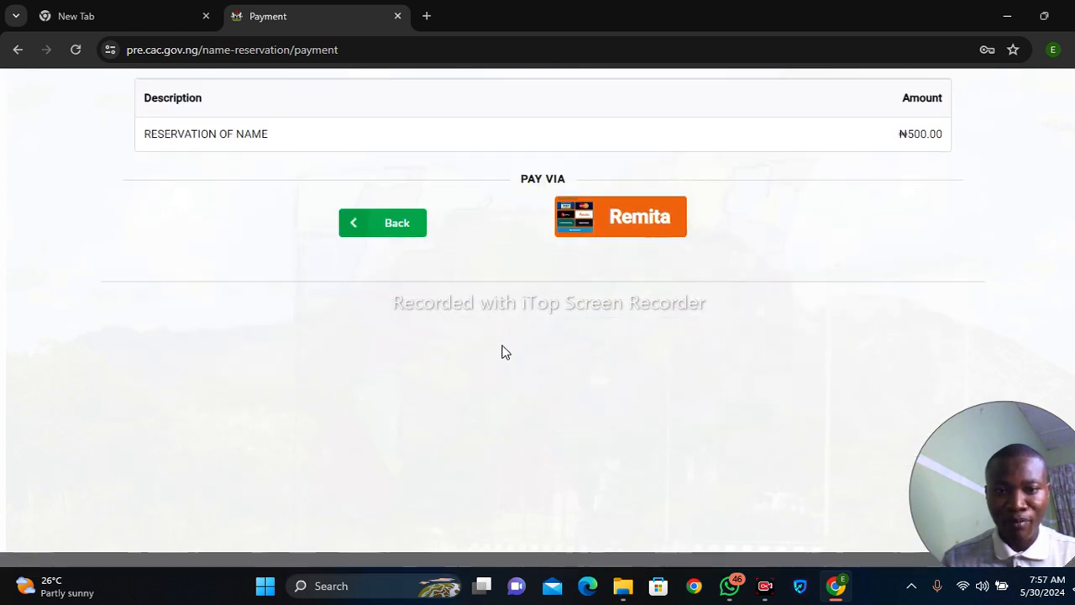
scroll(448, 314, "up", 3)
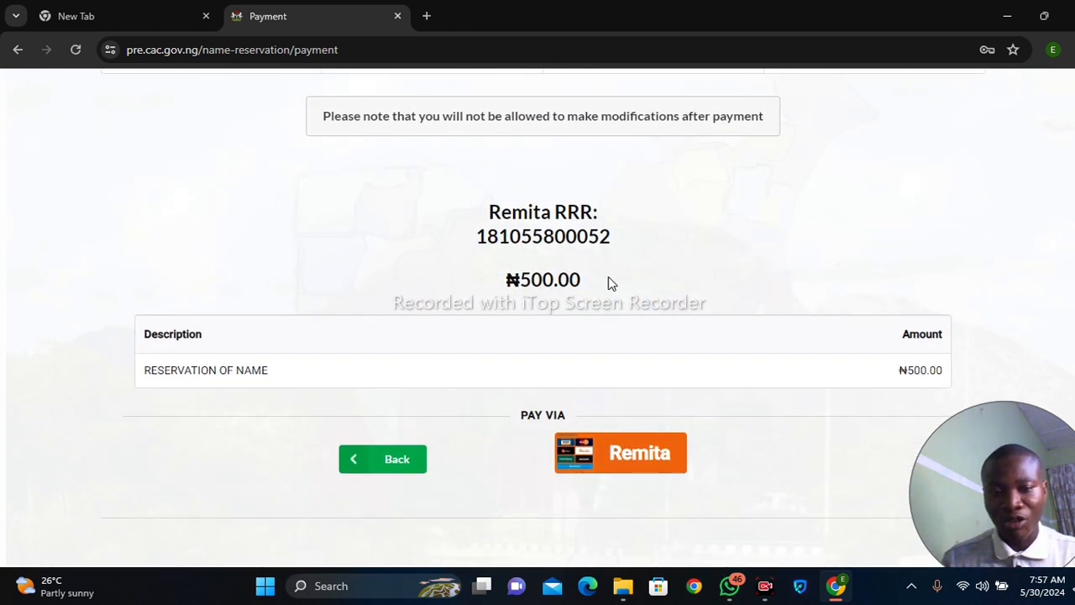
Submit the Corporate Affairs Commission bill on Remita, checking the NGN 663.94 amount payable.
left_click(598, 459)
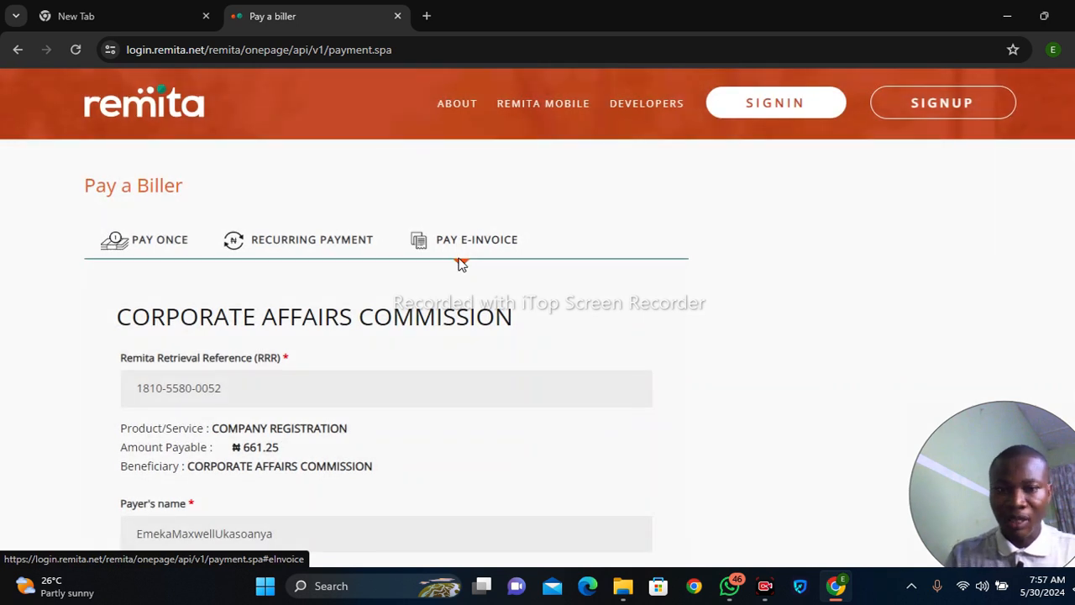
scroll(422, 272, "down", 4)
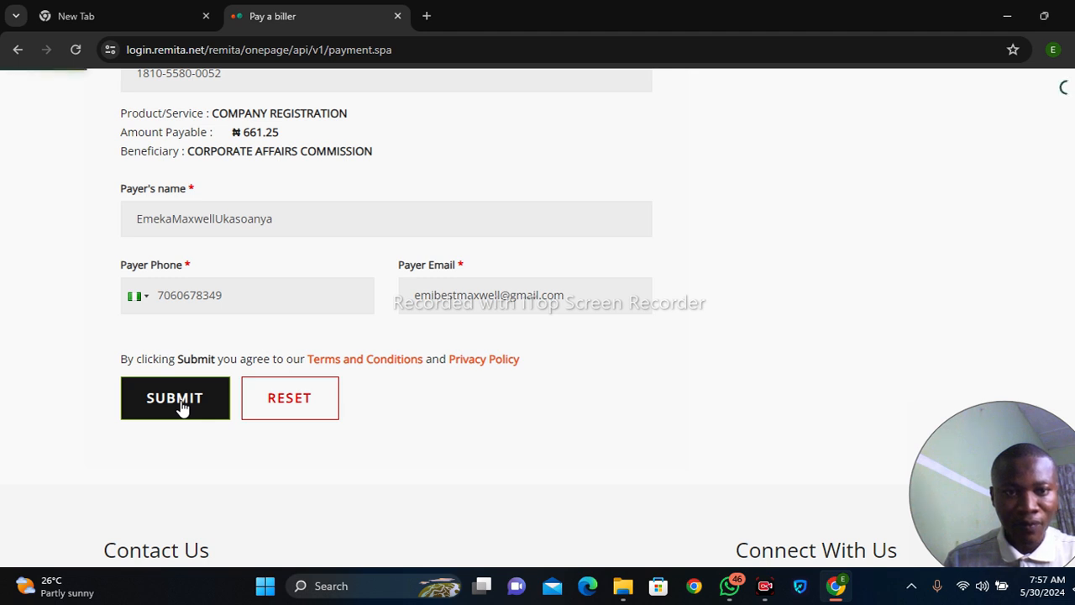
left_click_drag(234, 134, 297, 131)
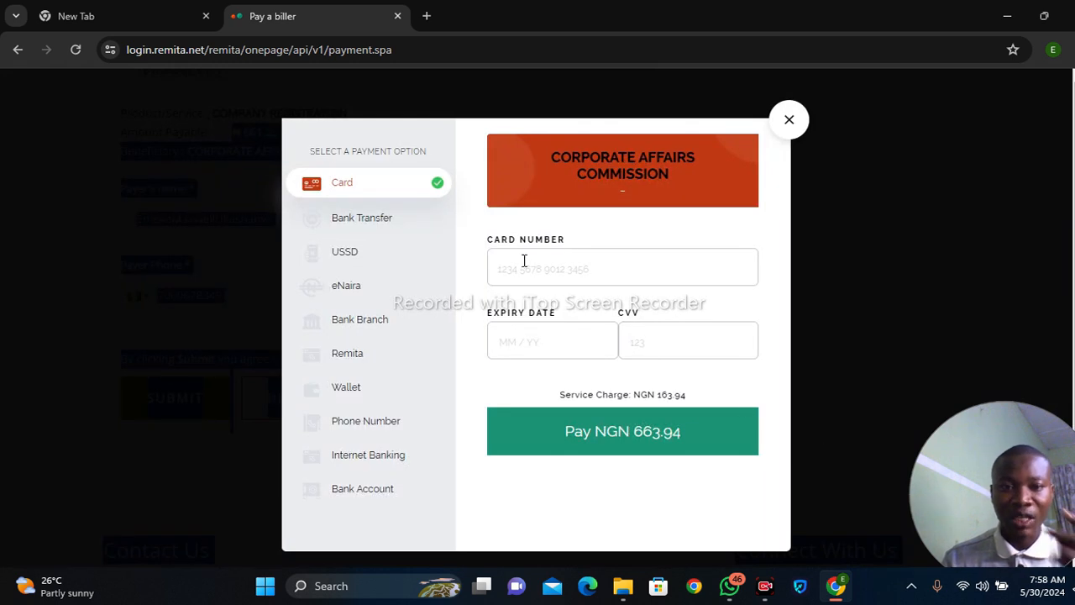
left_click(524, 261)
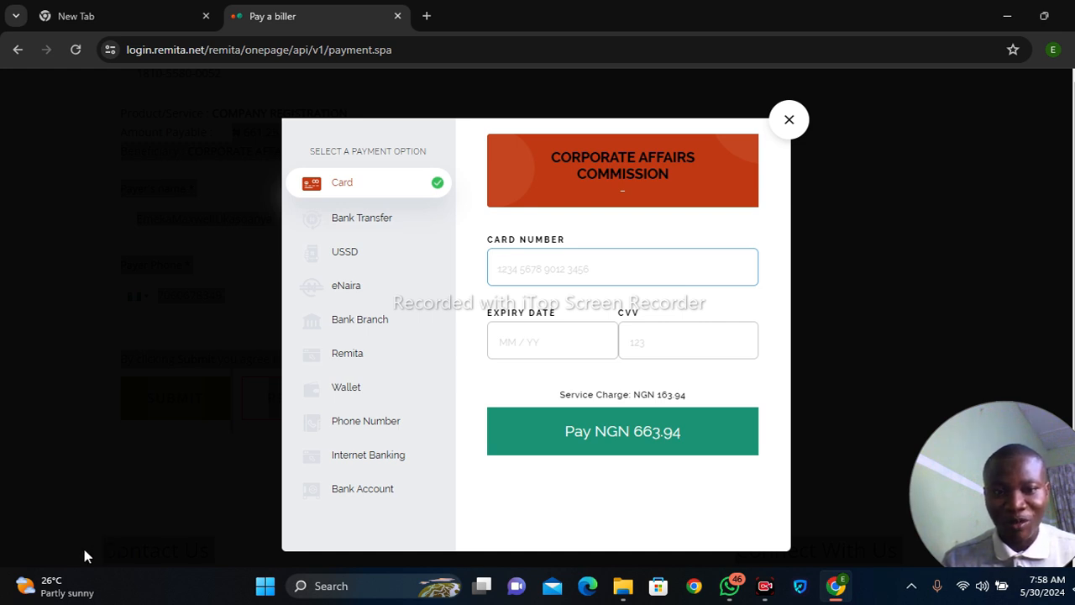
Choose USSD payment with provider UBA 919 and continue, dismissing the app chooser.
left_click(391, 252)
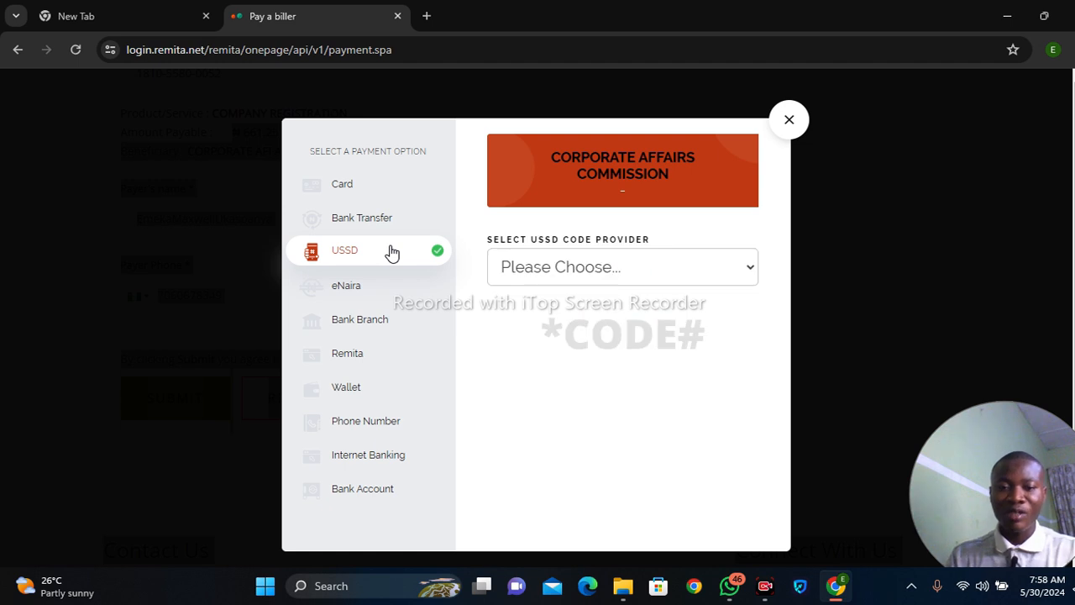
left_click(678, 280)
scroll(591, 486, "down", 2)
left_click(554, 468)
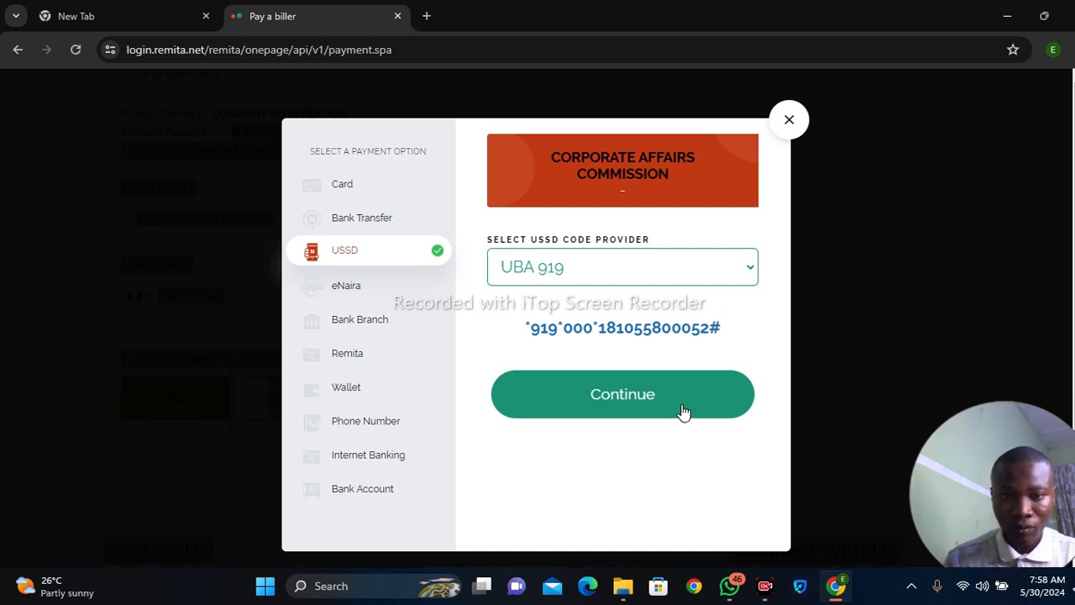
left_click(601, 394)
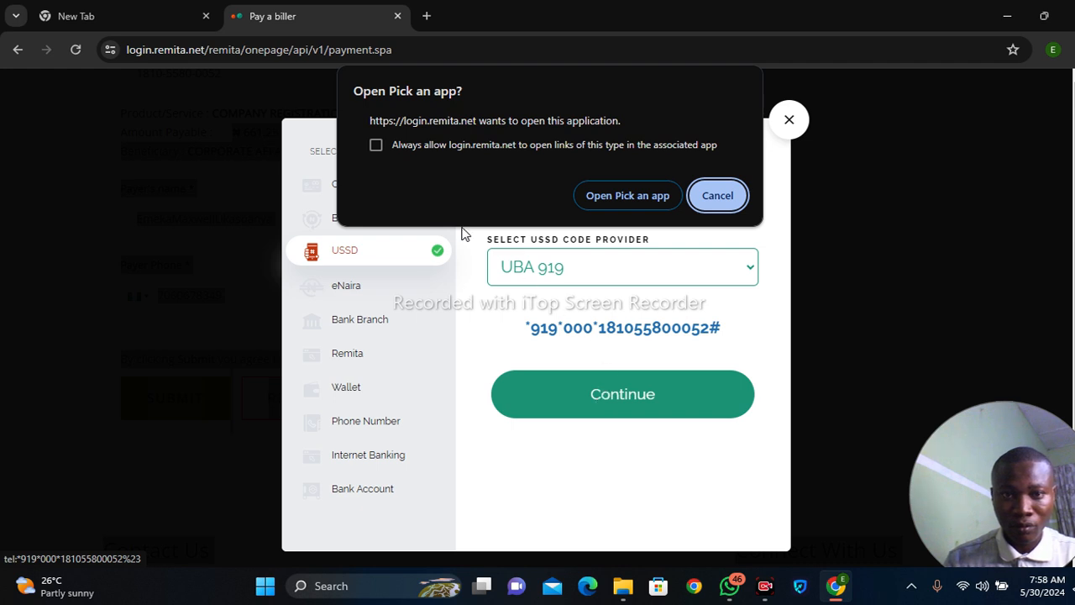
left_click(377, 145)
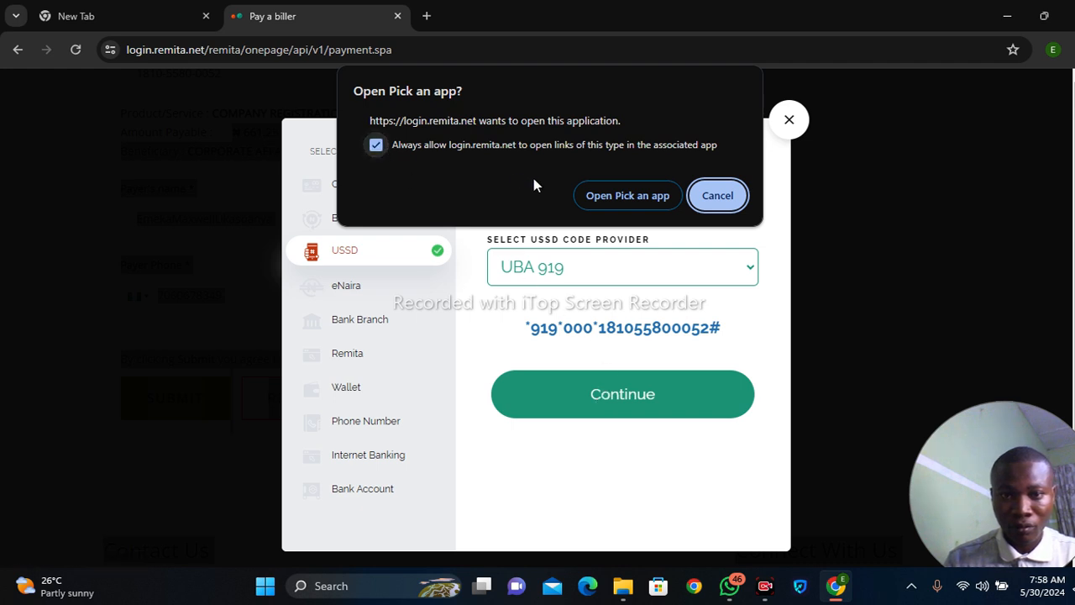
left_click(623, 196)
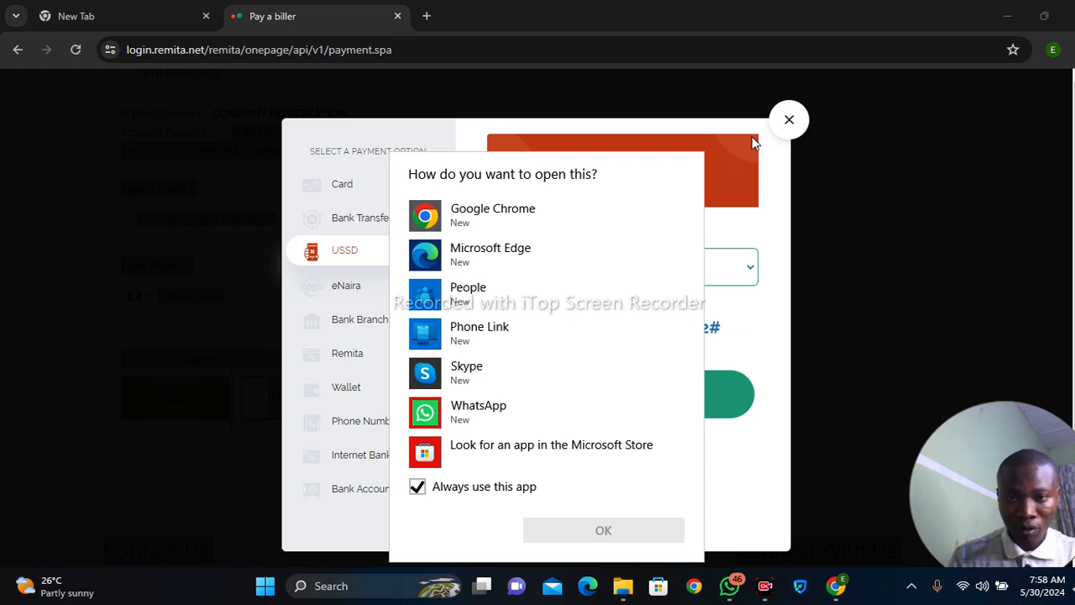
left_click(896, 154)
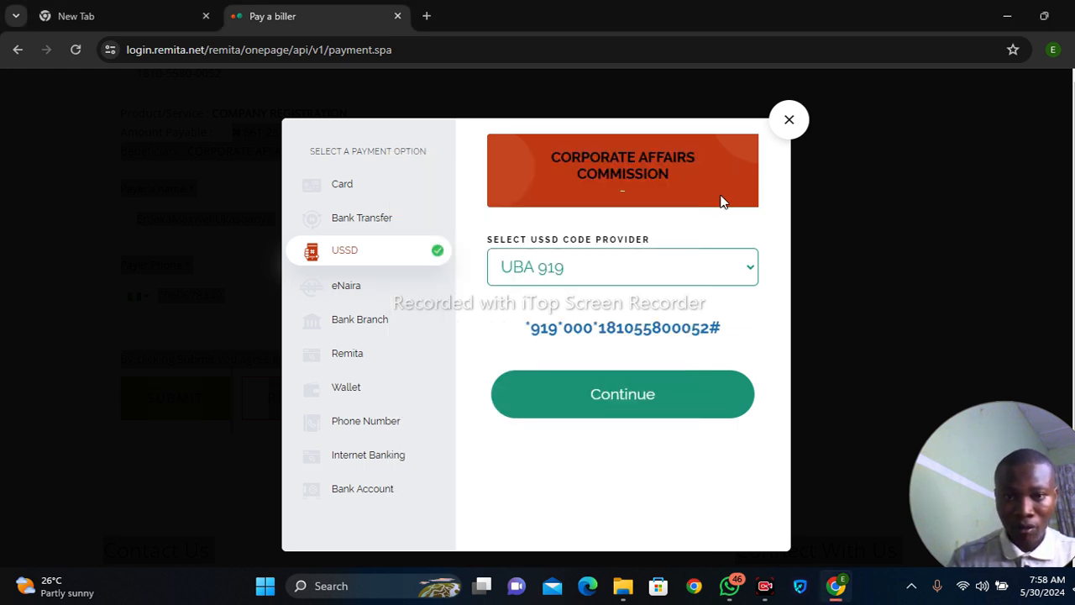
Continue the USSD payment again, open the link in Google Chrome, and close the profile picker.
left_click(638, 400)
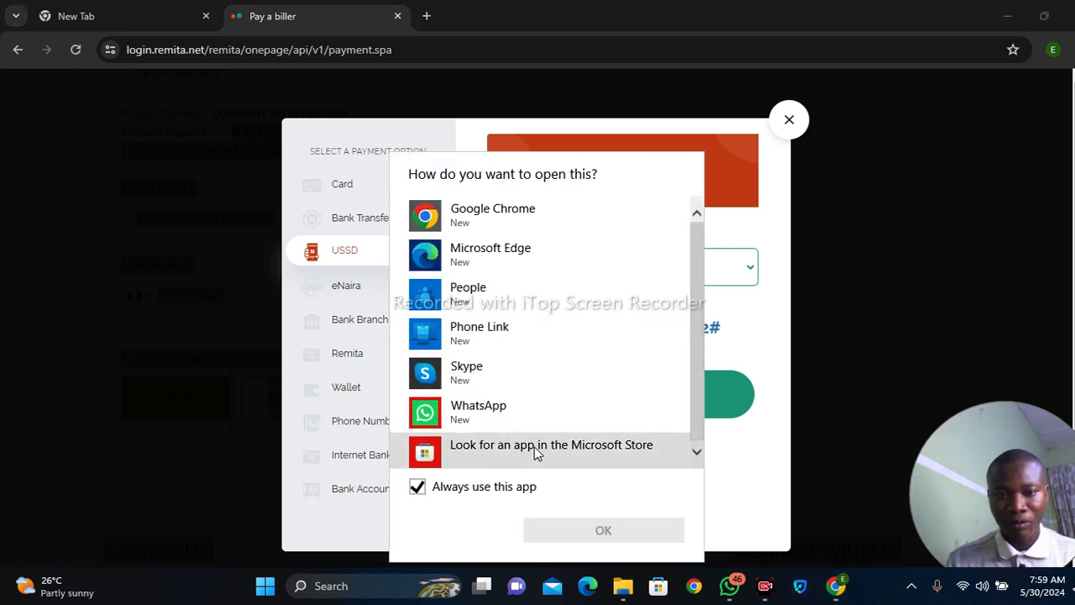
left_click(504, 217)
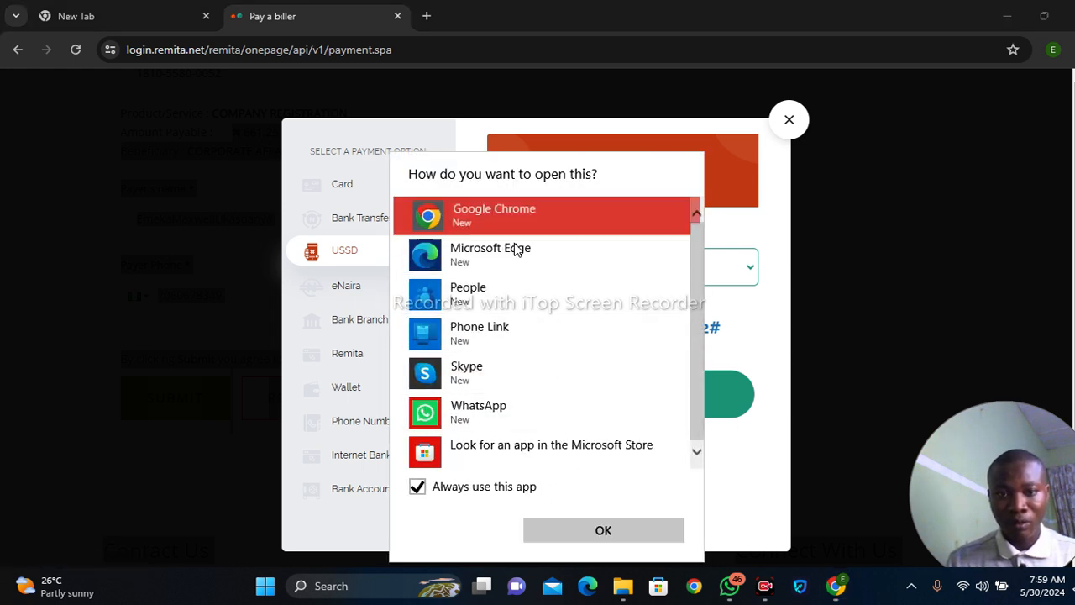
left_click(611, 530)
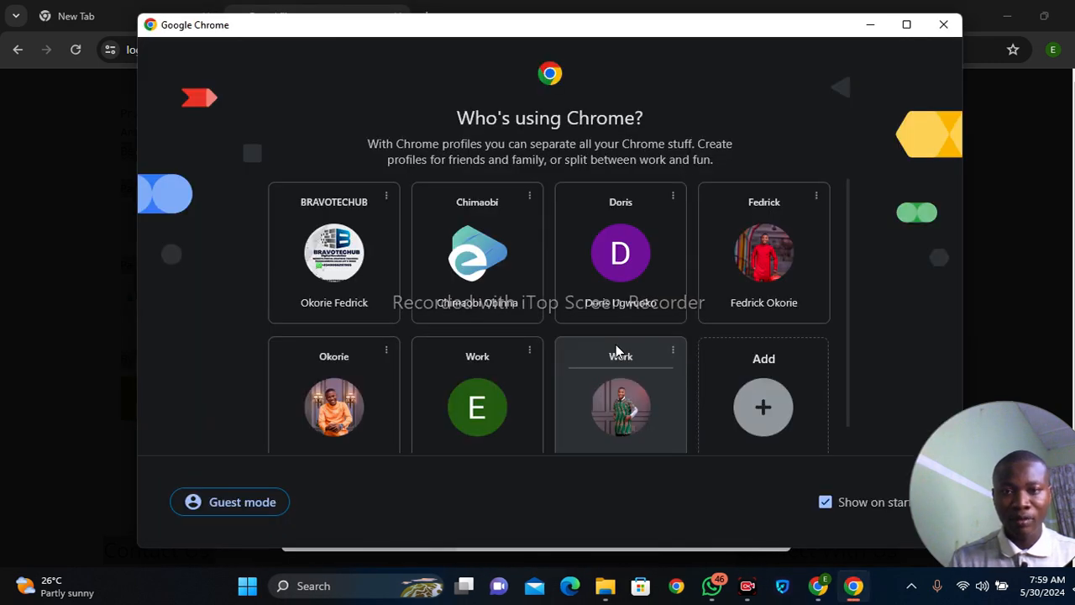
left_click(944, 24)
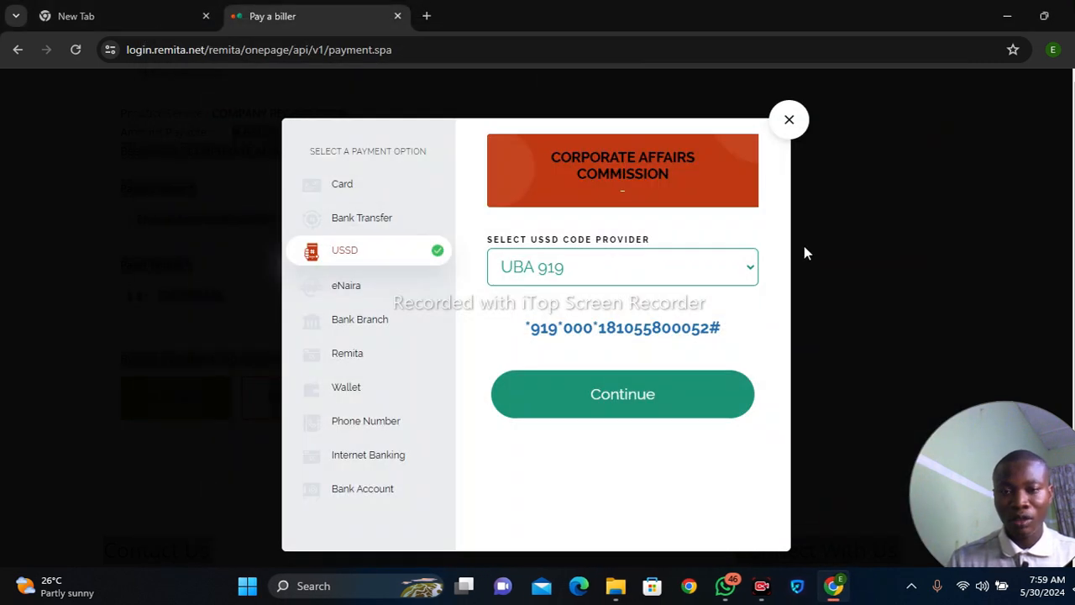
Pay NGN 663.94 by card, entering the one-time password from the bank.
left_click(339, 200)
left_click(505, 267)
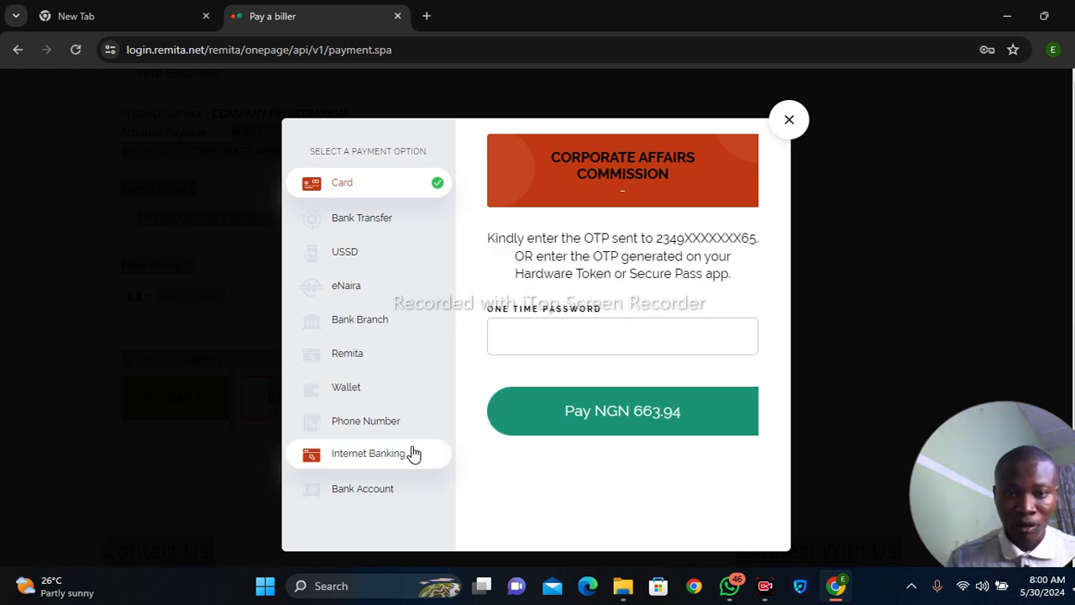
left_click(538, 332)
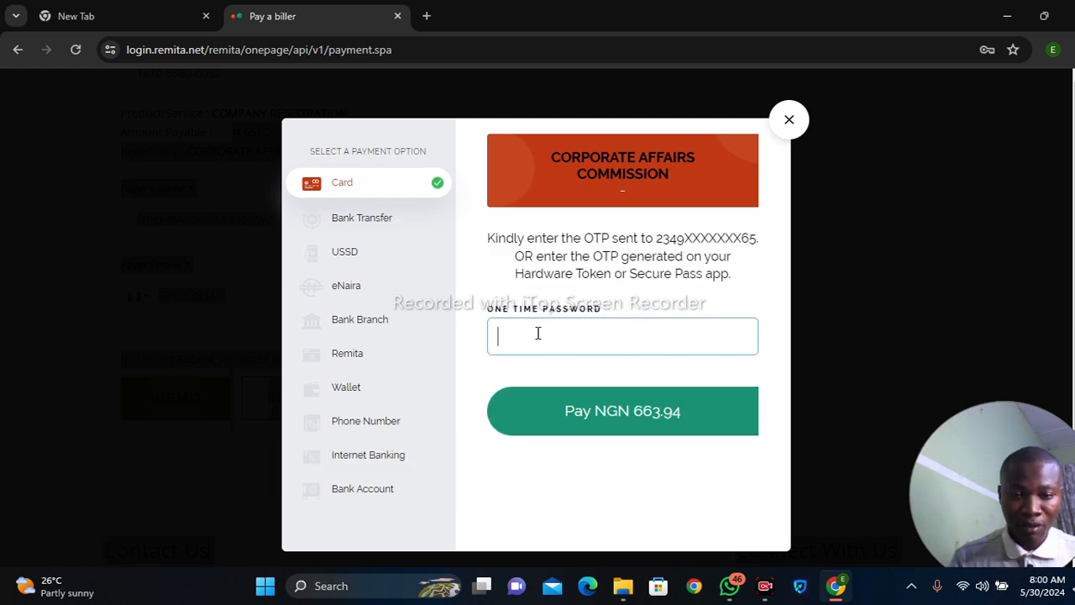
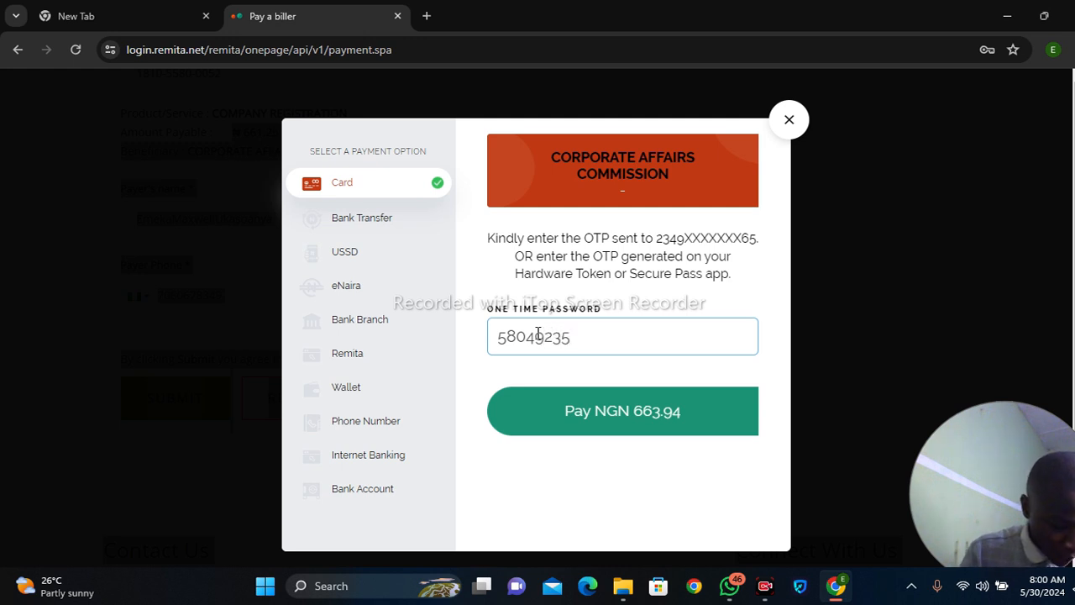
left_click(612, 412)
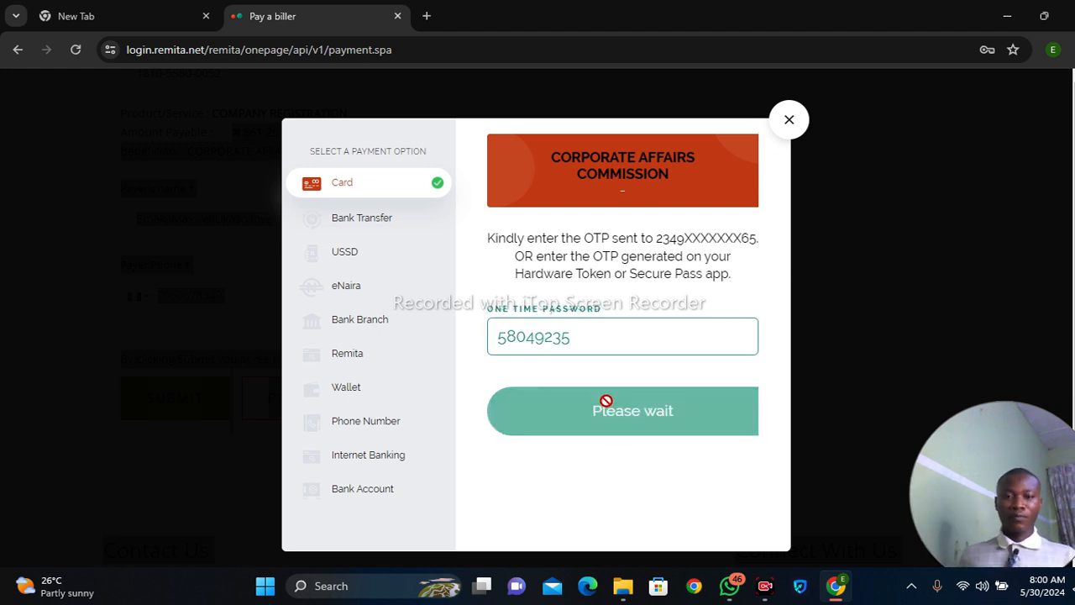
scroll(564, 413, "down", 2)
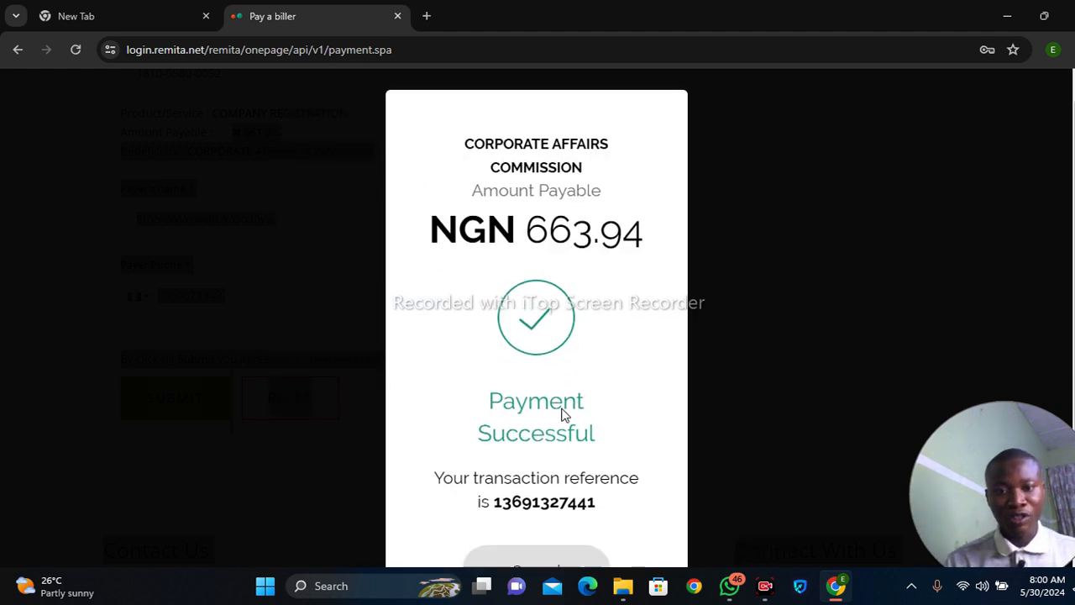
Dismiss the payment success message and review the post-payment business name summary.
left_click(542, 453)
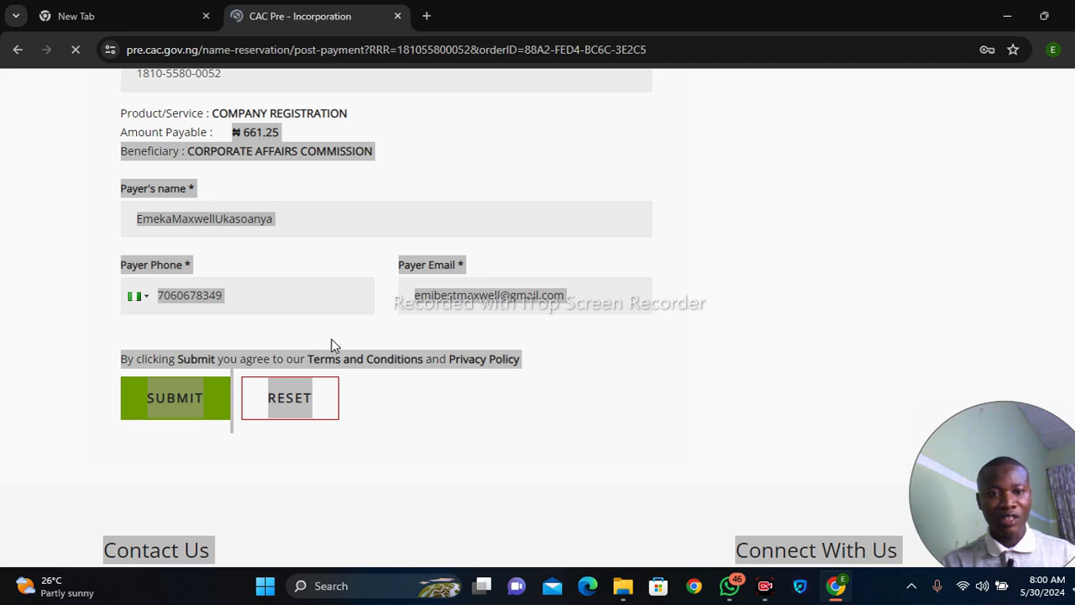
scroll(575, 343, "down", 5)
scroll(576, 344, "up", 4)
scroll(575, 350, "up", 1)
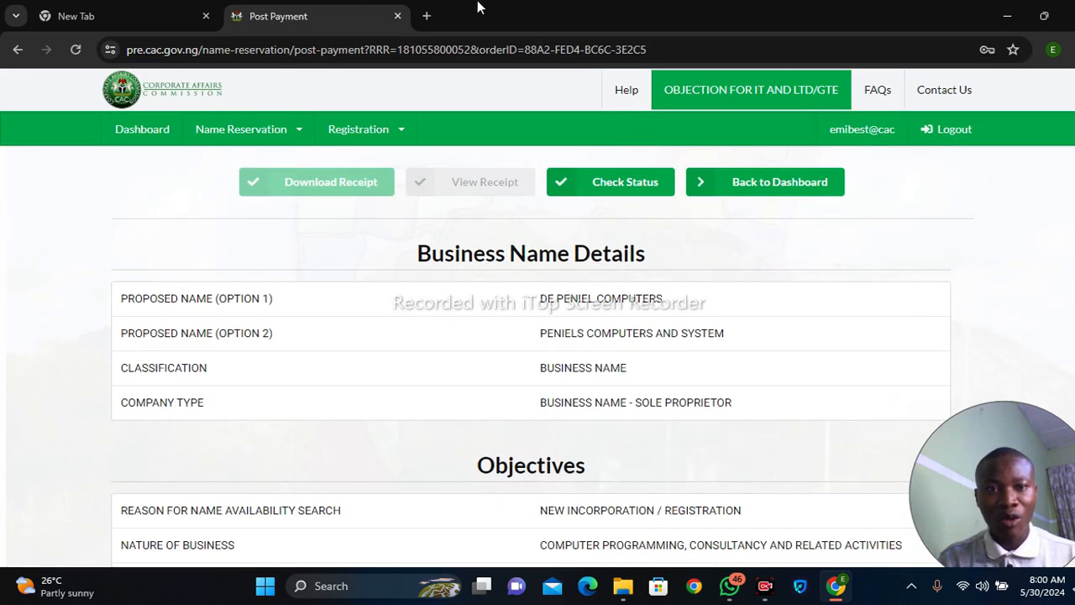
Launch Gmail in a new browser tab, then return to the CAC tab and log out.
left_click(428, 17)
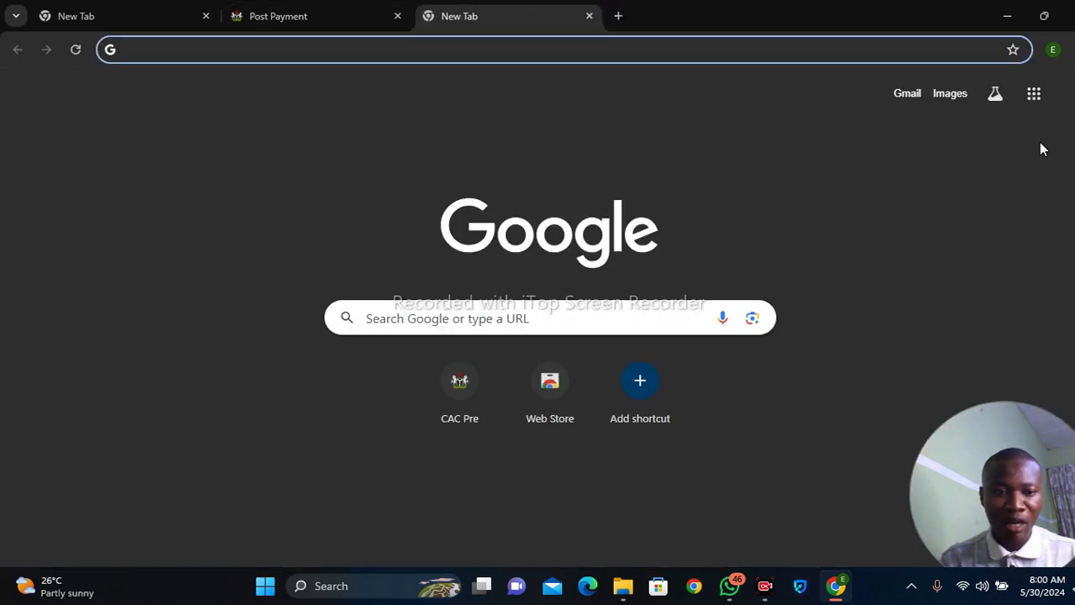
left_click(1034, 94)
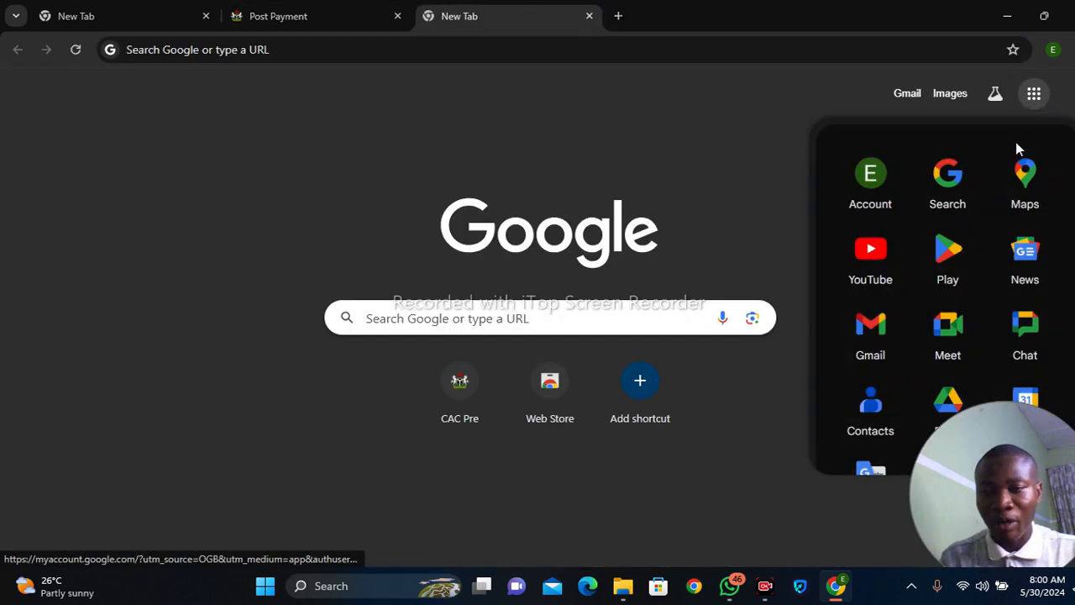
left_click(896, 351)
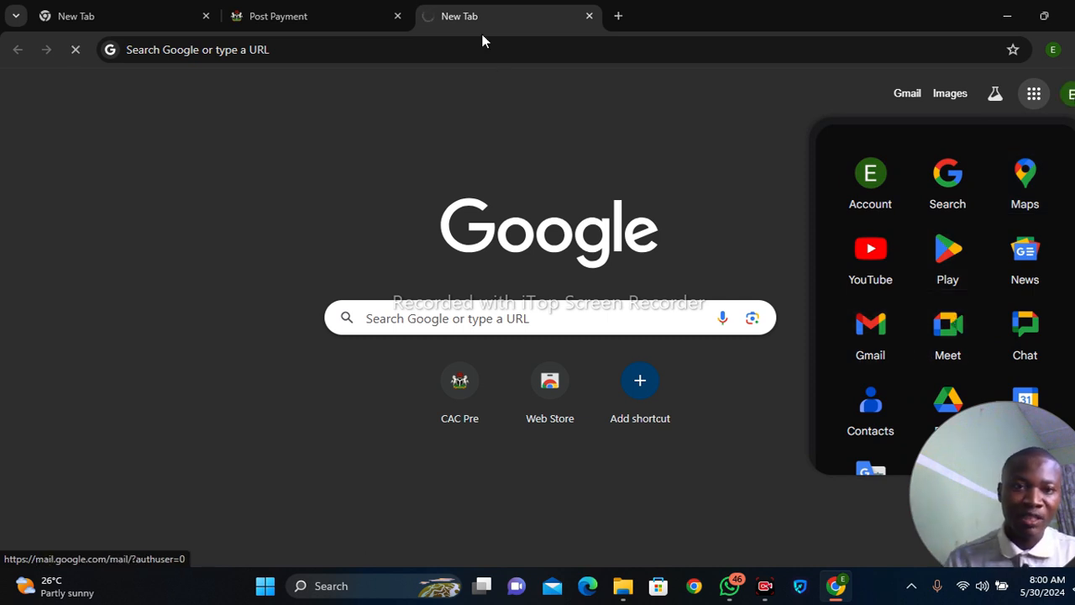
left_click(301, 14)
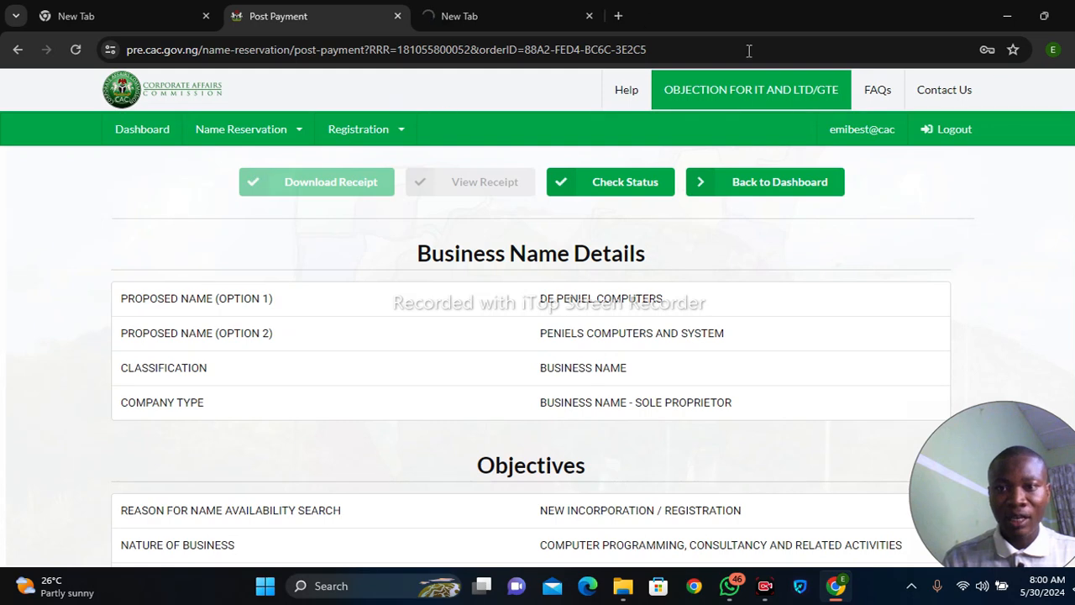
left_click(934, 137)
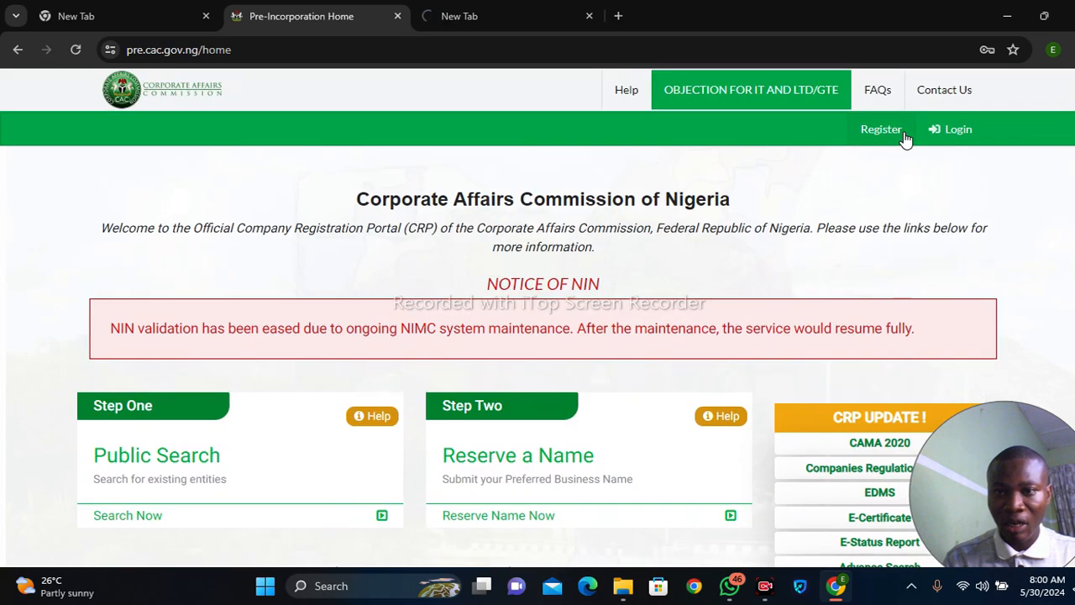
Open the CAC sign-in page and attempt a username login after the reCAPTCHA check.
left_click(950, 141)
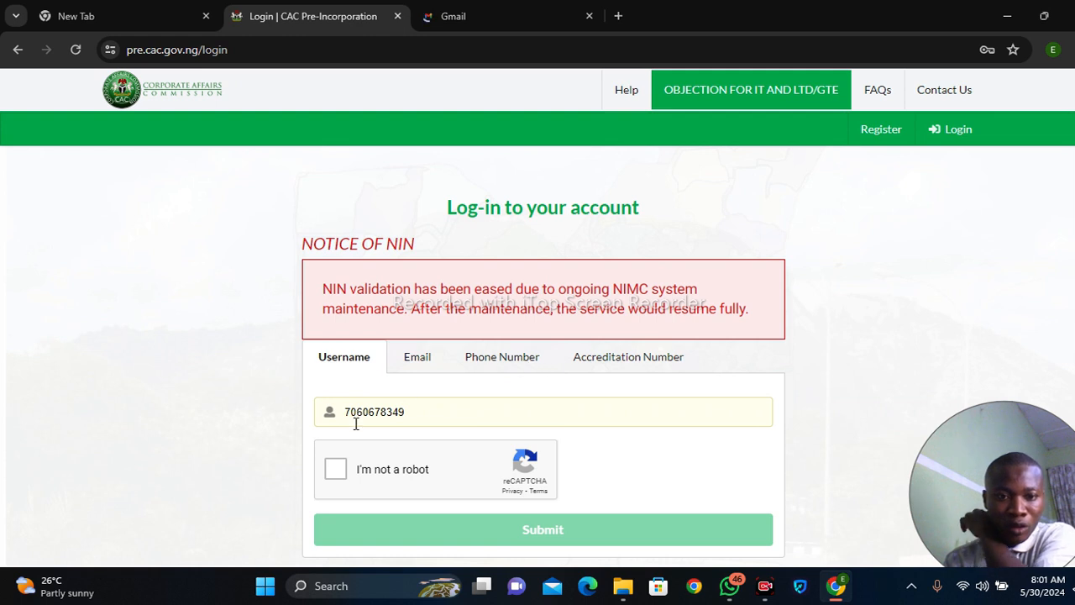
left_click(331, 469)
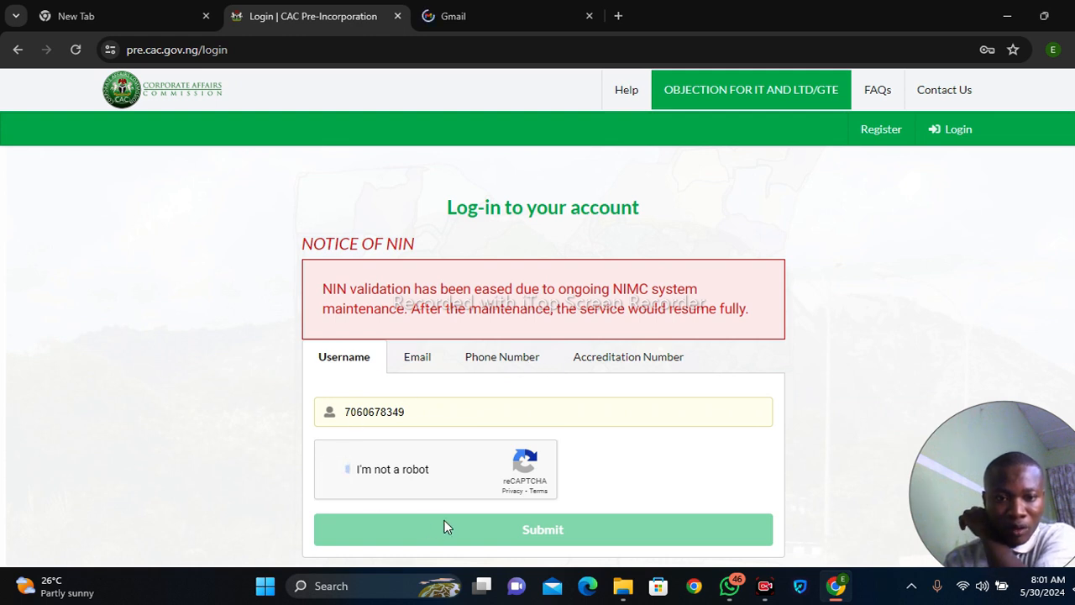
left_click(532, 540)
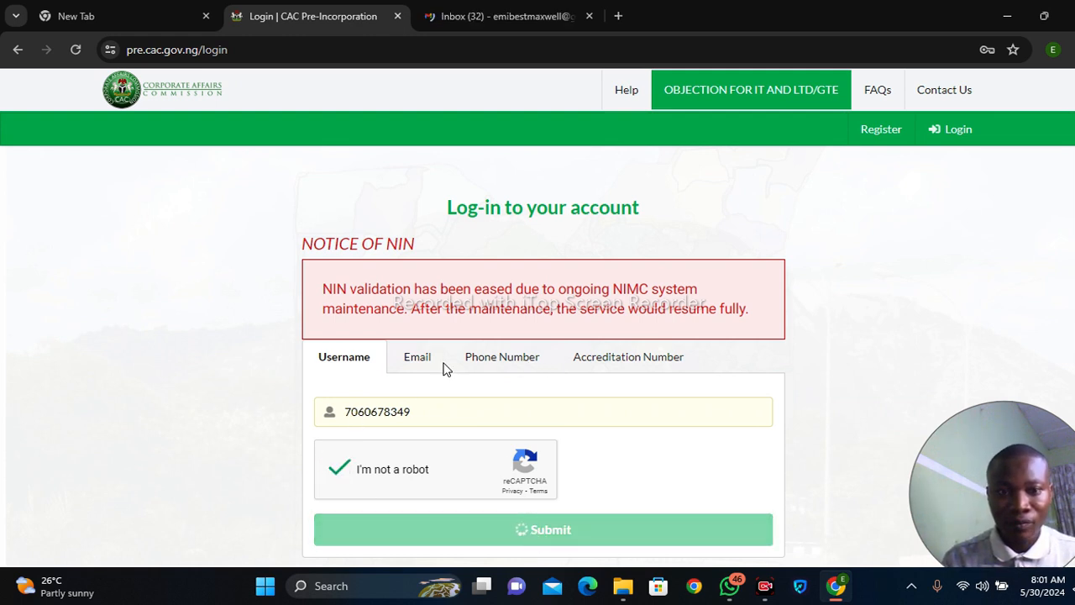
left_click(526, 530)
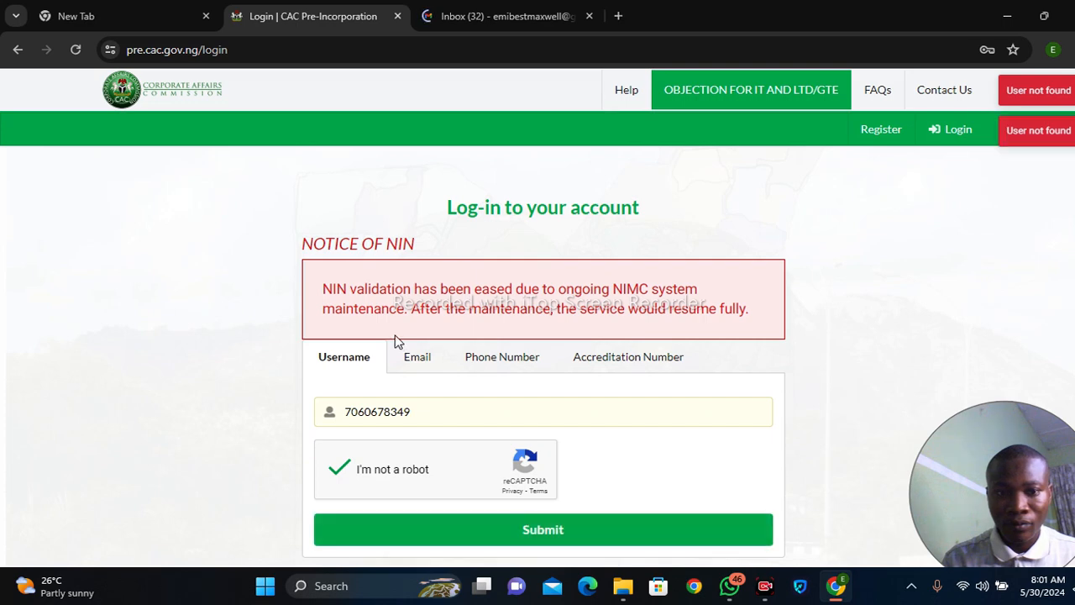
Sign in using the account phone number, reCAPTCHA check and account password.
left_click(467, 356)
left_click(444, 431)
left_click(496, 468)
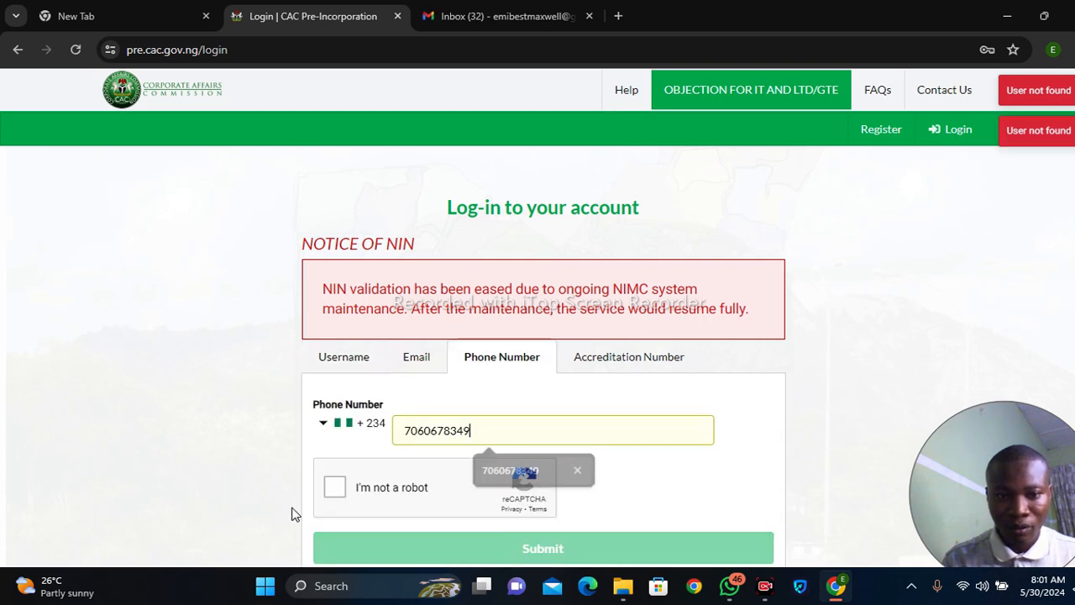
left_click(335, 492)
scroll(507, 483, "down", 3)
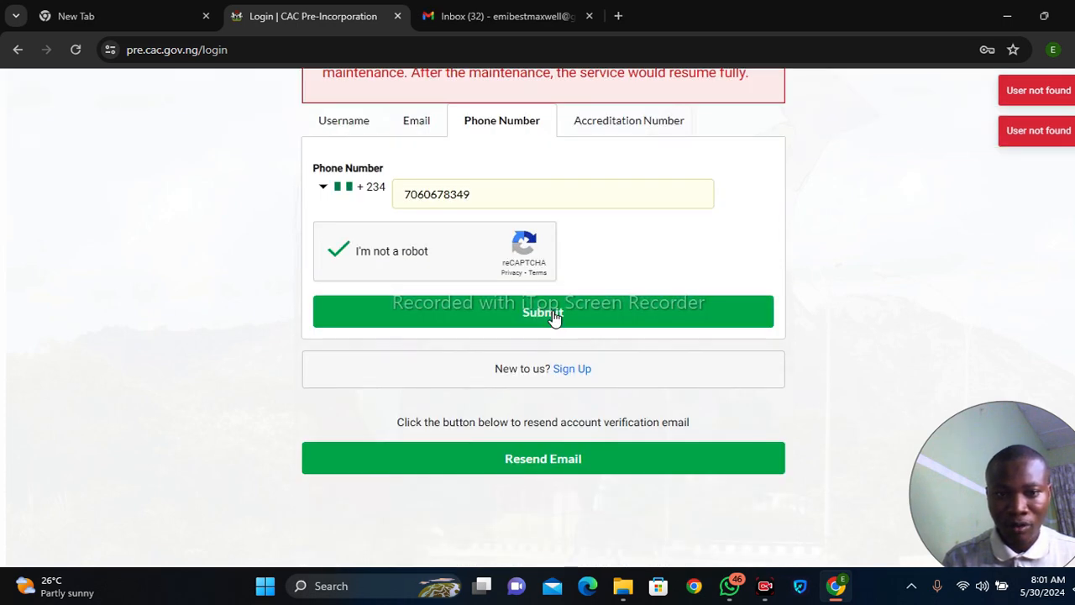
left_click(557, 314)
scroll(517, 377, "up", 1)
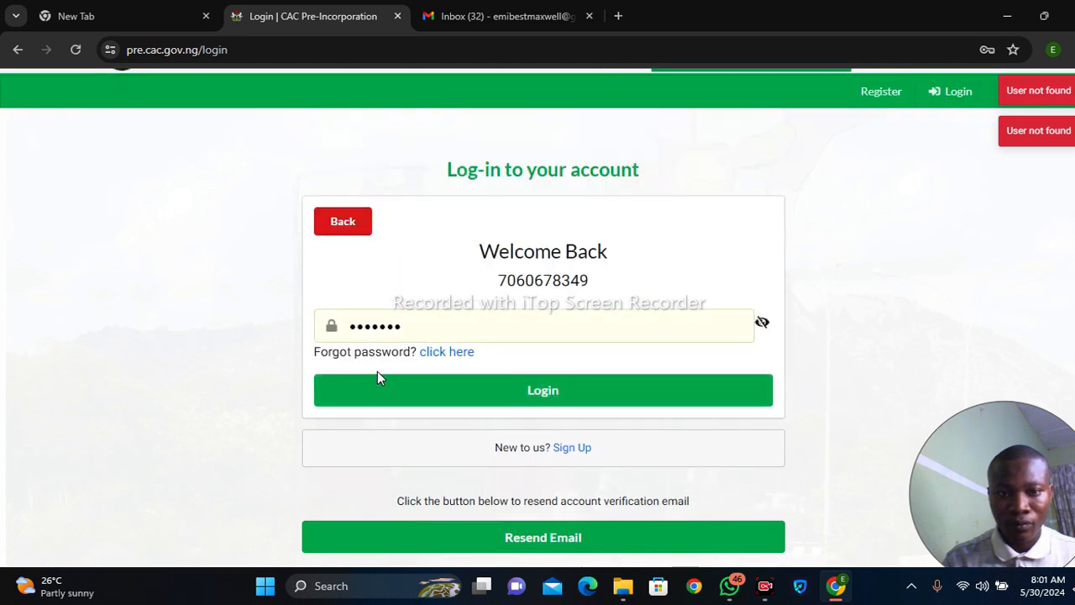
left_click(614, 402)
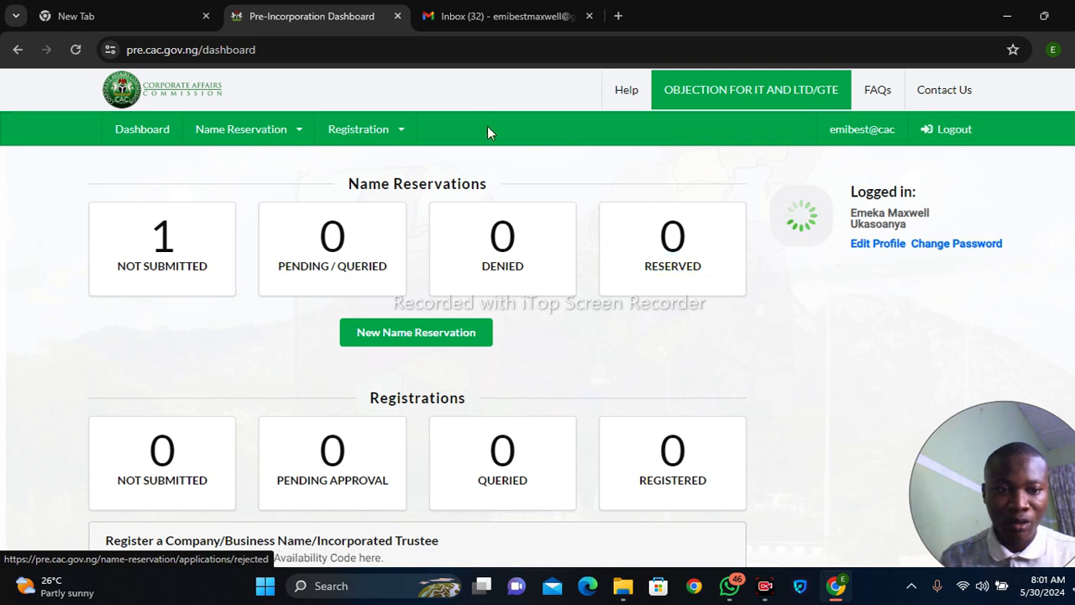
left_click(504, 16)
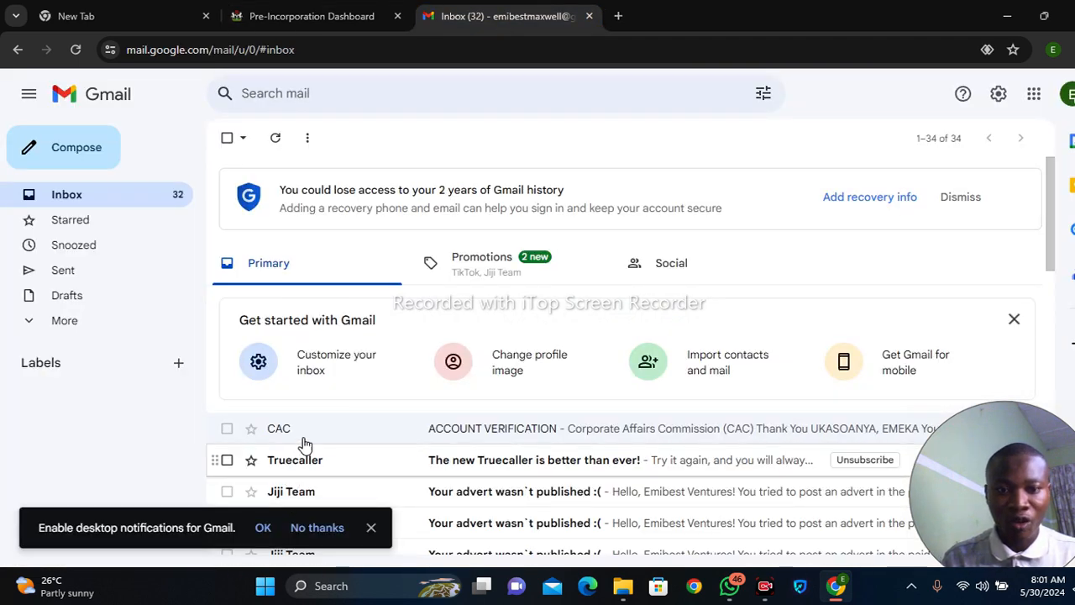
scroll(303, 443, "down", 1)
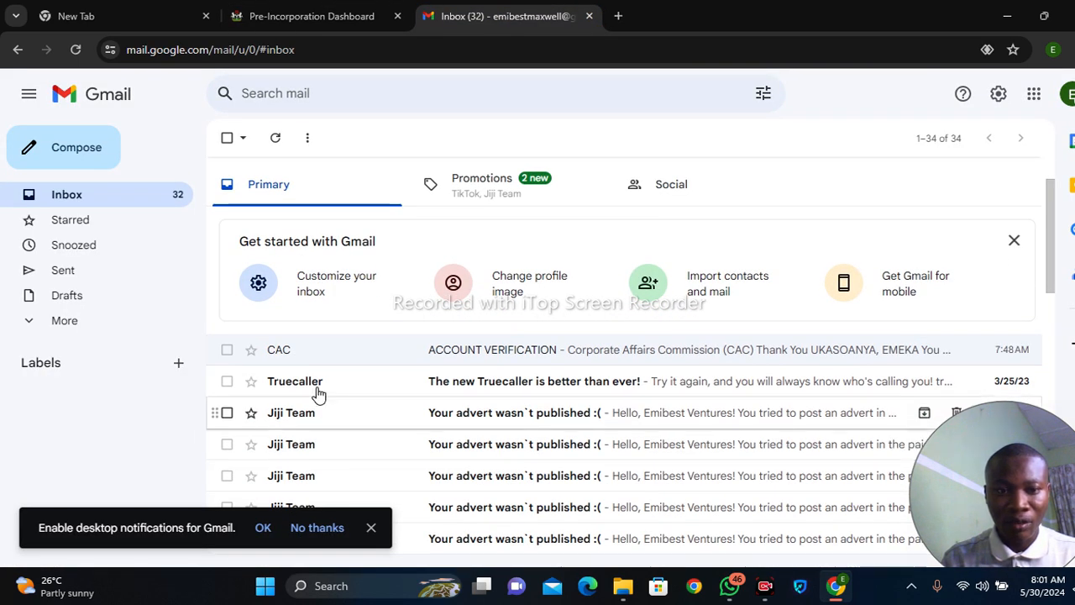
left_click(79, 47)
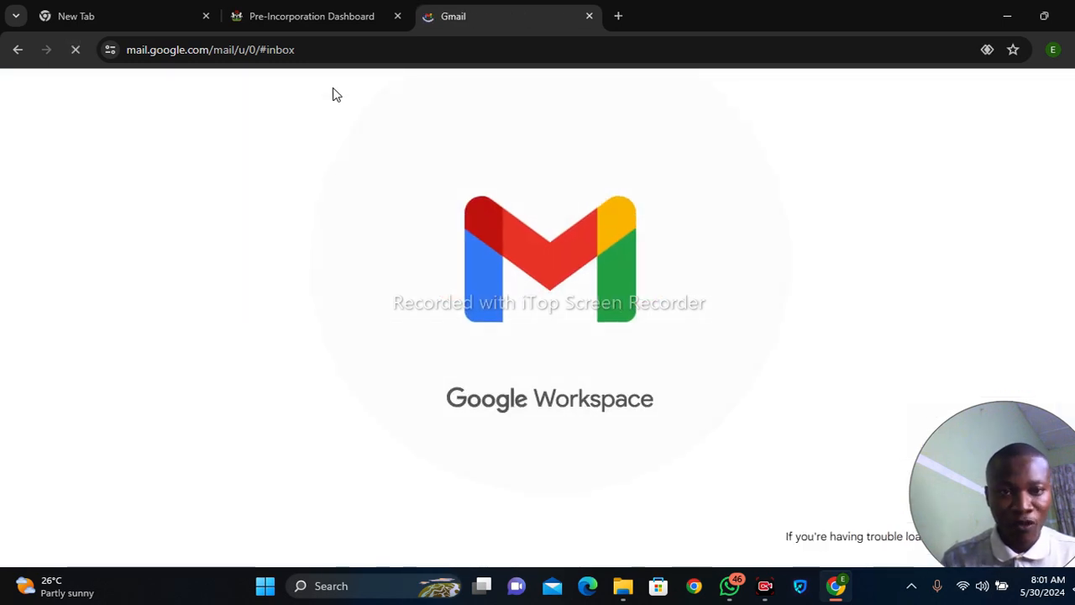
left_click(340, 10)
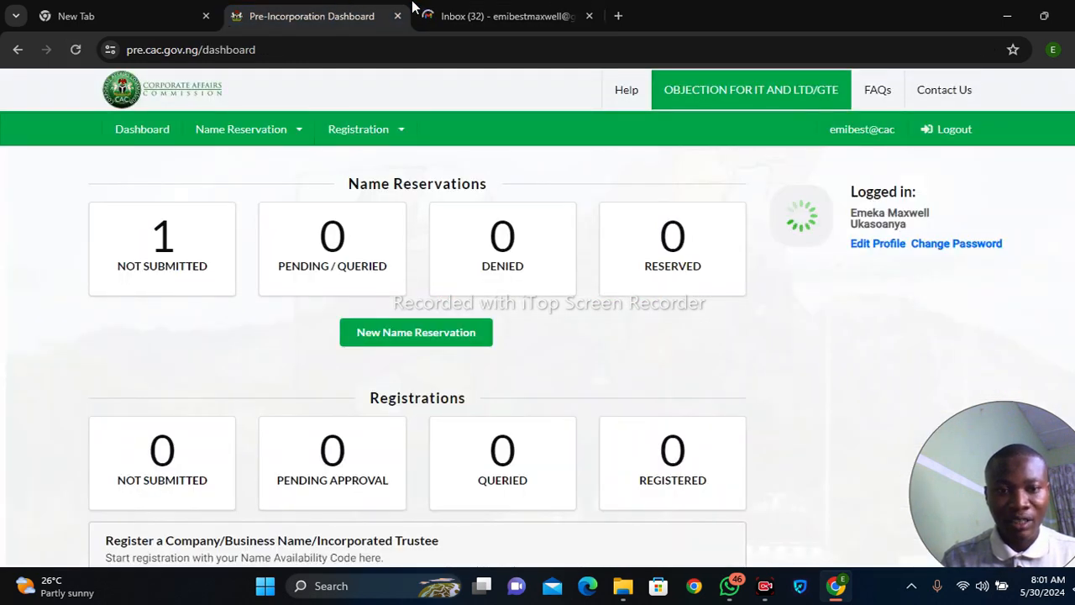